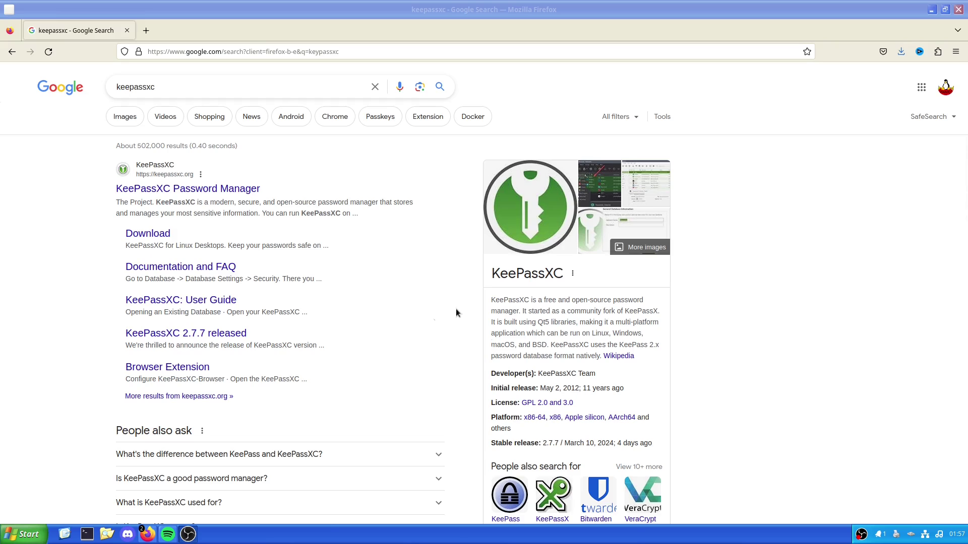
Scroll through the keepassxc.org homepage and return to the top
{"action": "left_click", "coordinate": [456, 313]}
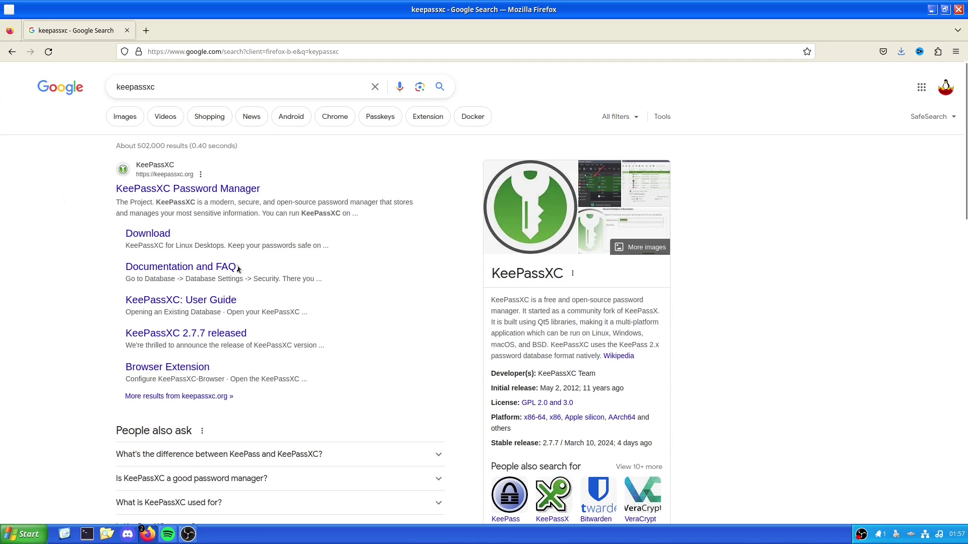
{"action": "scroll", "coordinate": [373, 302], "scroll_direction": "down", "scroll_amount": 5}
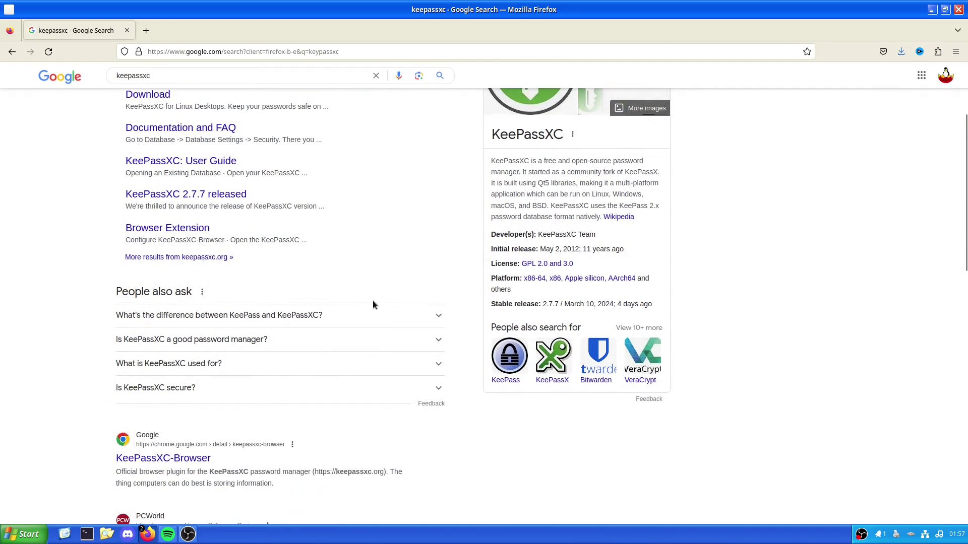
{"action": "scroll", "coordinate": [201, 339], "scroll_direction": "up", "scroll_amount": 3}
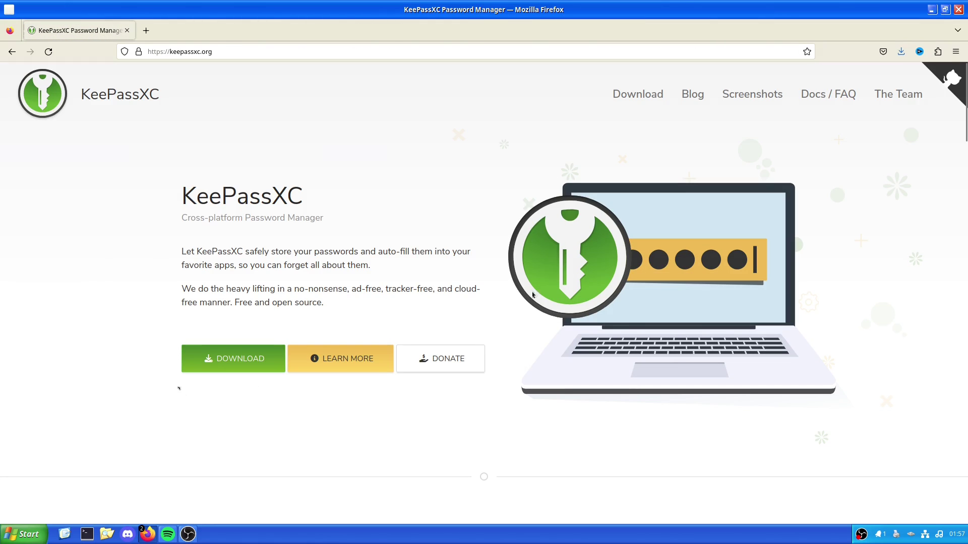
{"action": "scroll", "coordinate": [464, 292], "scroll_direction": "down", "scroll_amount": 10}
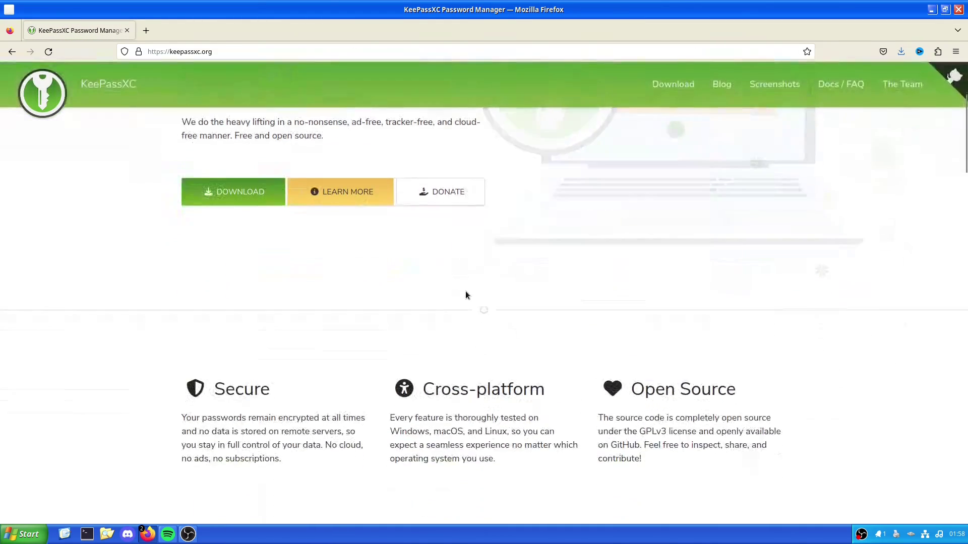
{"action": "scroll", "coordinate": [465, 290], "scroll_direction": "down", "scroll_amount": 15}
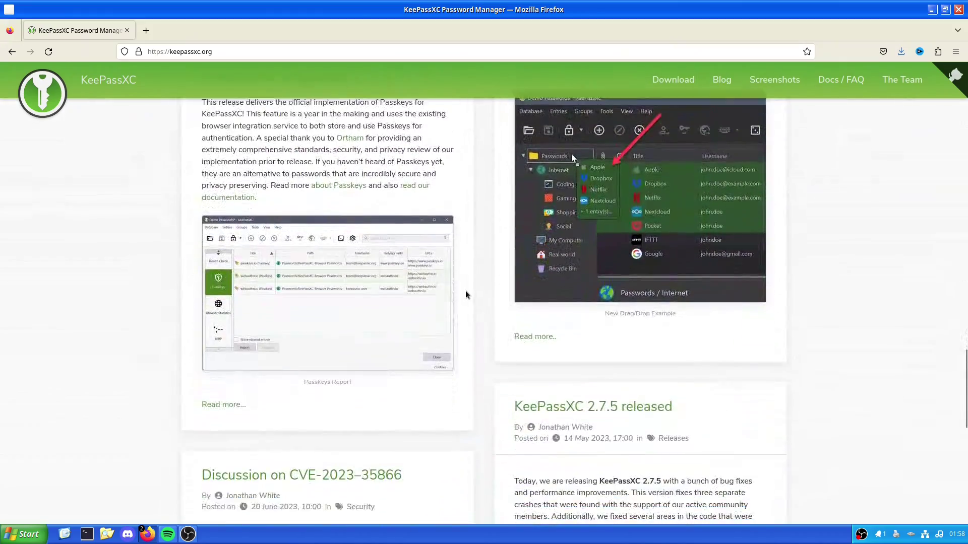
{"action": "scroll", "coordinate": [464, 291], "scroll_direction": "up", "scroll_amount": 3}
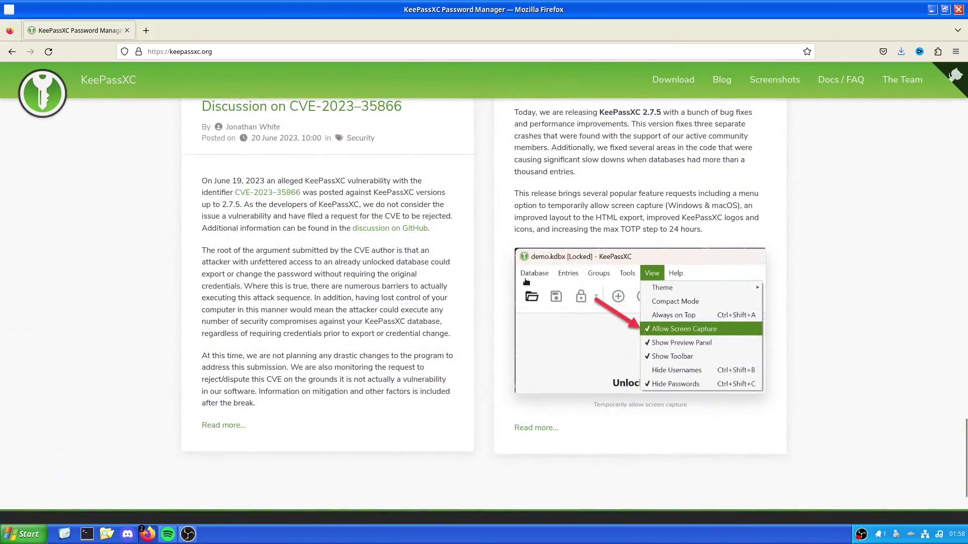
{"action": "scroll", "coordinate": [406, 302], "scroll_direction": "up", "scroll_amount": 2}
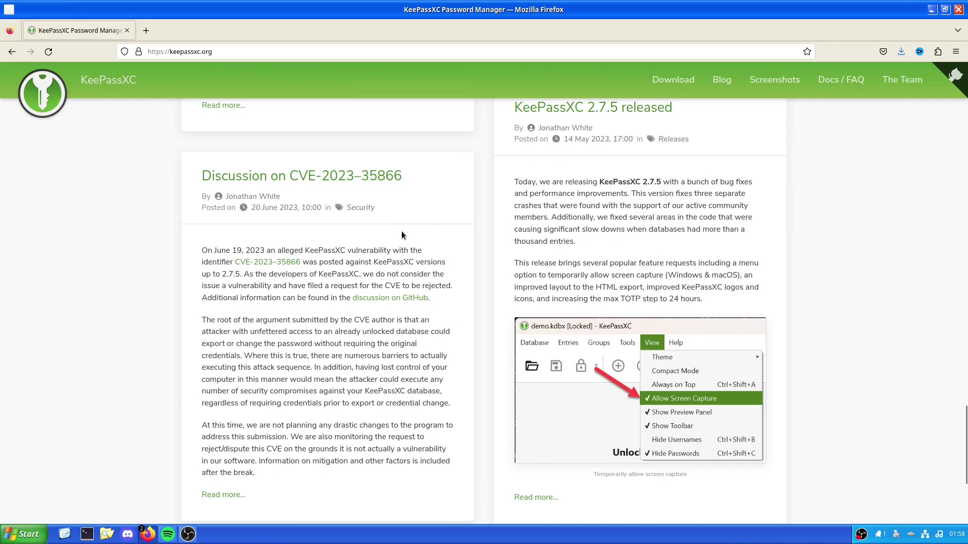
{"action": "scroll", "coordinate": [436, 246], "scroll_direction": "up", "scroll_amount": 10}
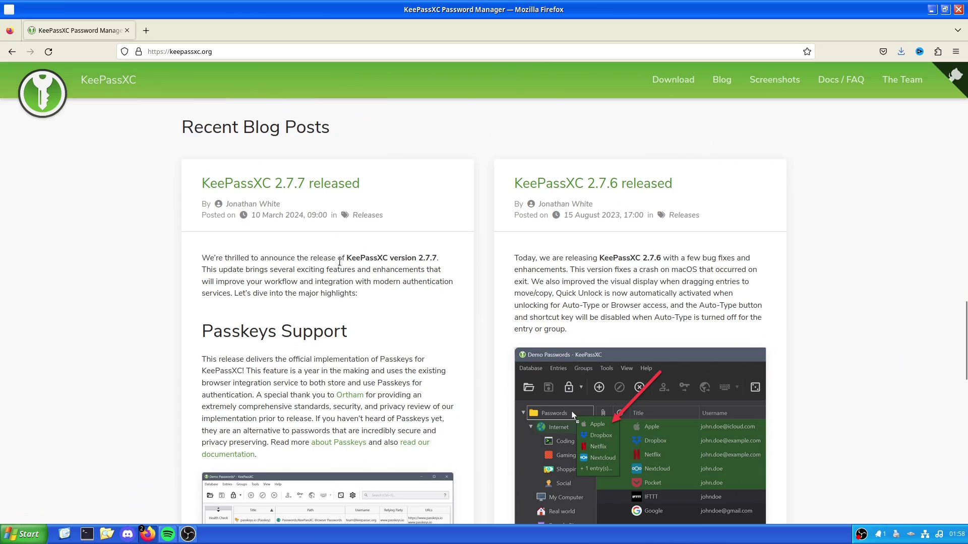
{"action": "scroll", "coordinate": [288, 237], "scroll_direction": "up", "scroll_amount": 6}
{"action": "scroll", "coordinate": [544, 348], "scroll_direction": "down", "scroll_amount": 2}
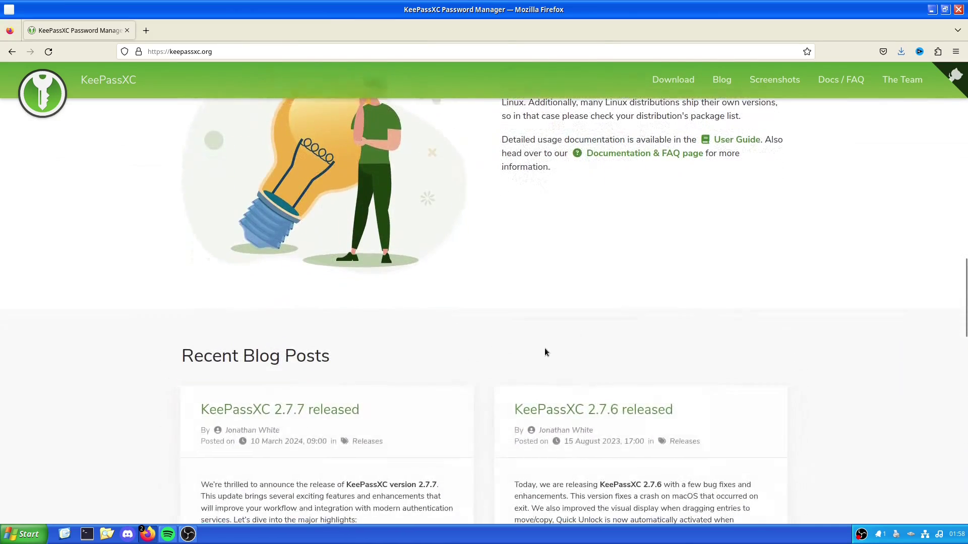
{"action": "scroll", "coordinate": [511, 395], "scroll_direction": "up", "scroll_amount": 20}
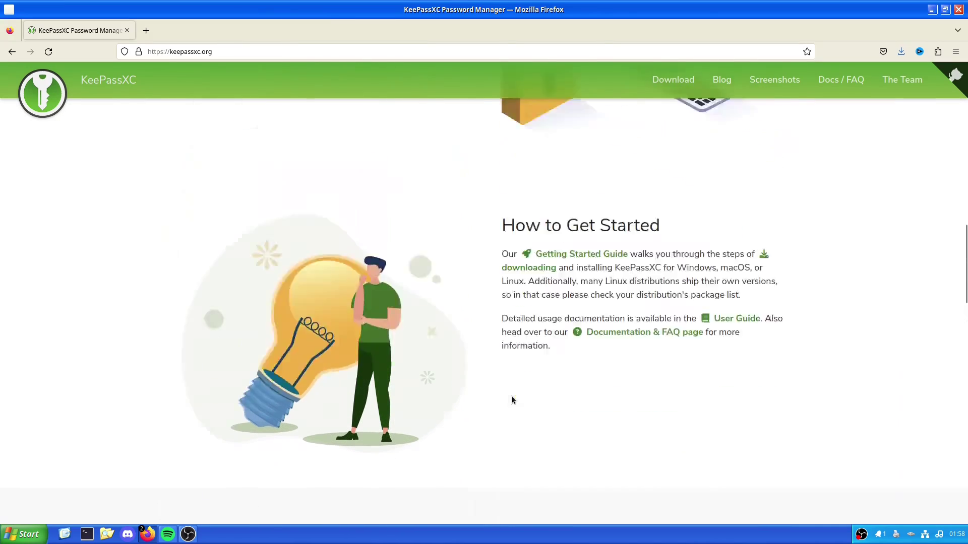
{"action": "scroll", "coordinate": [368, 373], "scroll_direction": "up", "scroll_amount": 2}
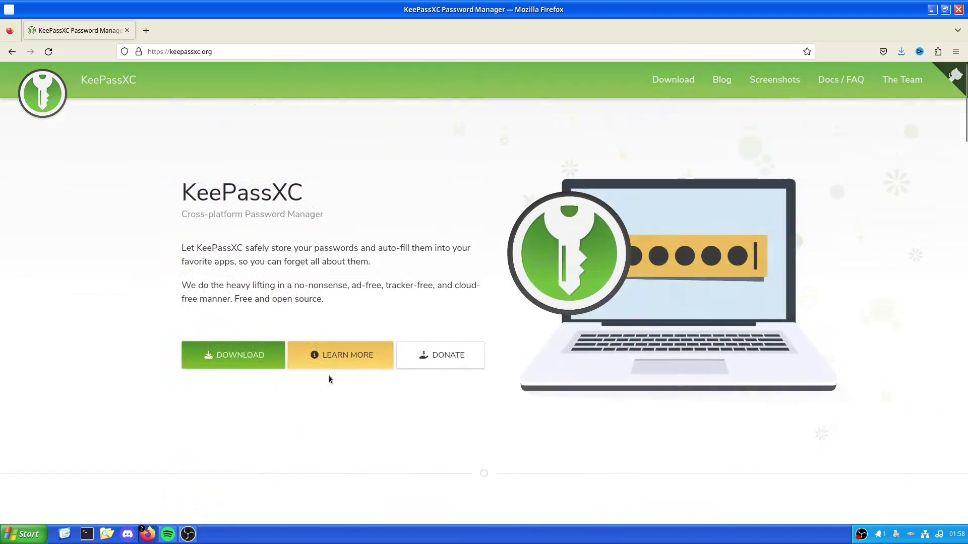
Open the Download page and expand 'See more options' to reveal the distribution install commands
{"action": "left_click", "coordinate": [237, 368]}
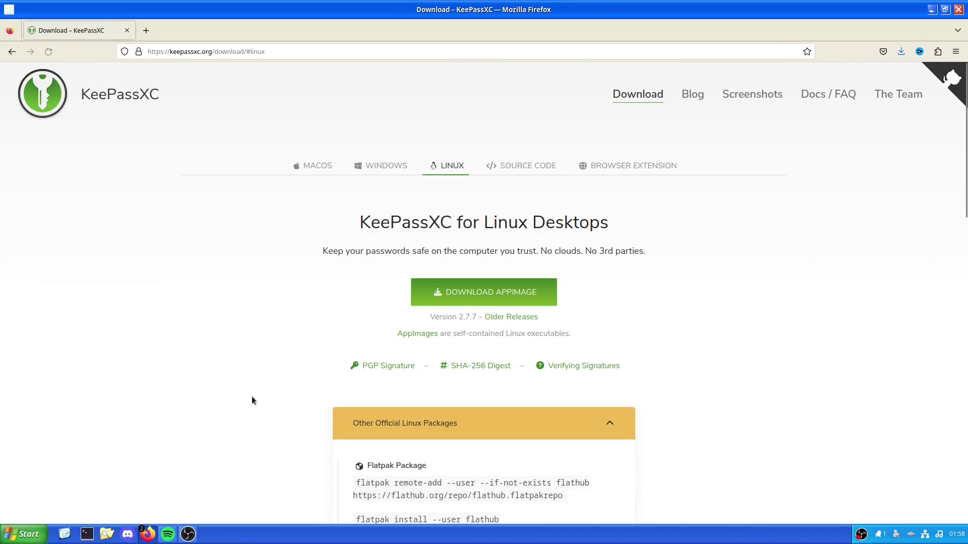
{"action": "scroll", "coordinate": [293, 392], "scroll_direction": "down", "scroll_amount": 2}
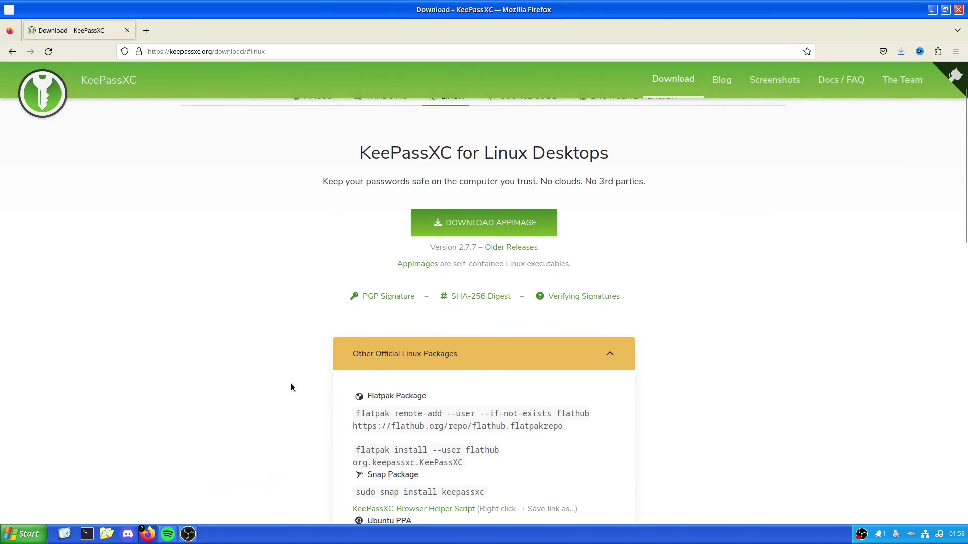
{"action": "scroll", "coordinate": [389, 396], "scroll_direction": "down", "scroll_amount": 2}
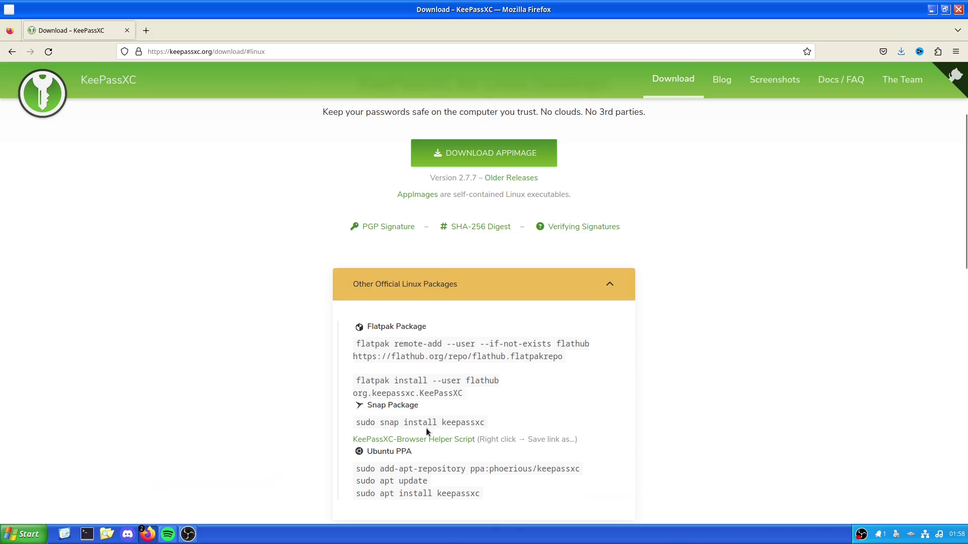
{"action": "scroll", "coordinate": [425, 428], "scroll_direction": "down", "scroll_amount": 3}
{"action": "left_click", "coordinate": [407, 445]}
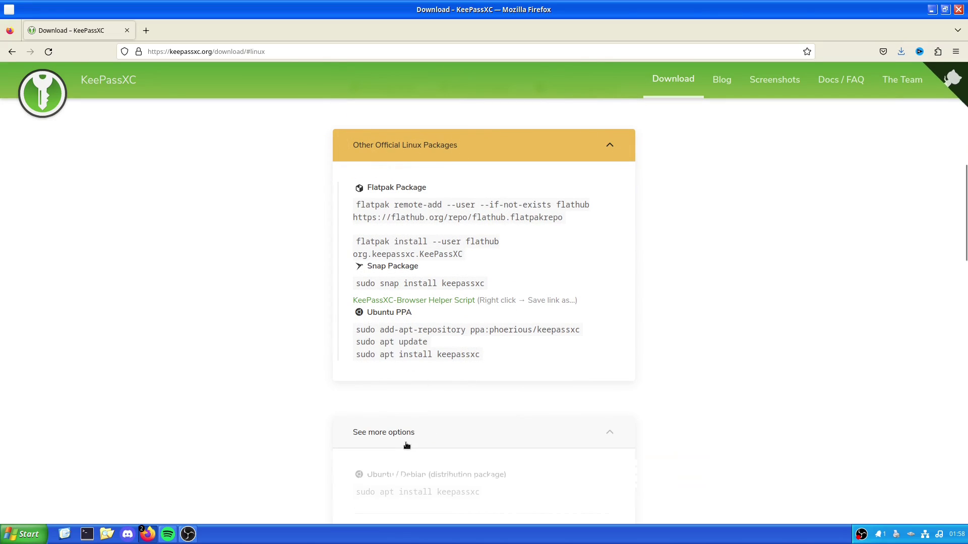
Collapse the Other Official Linux Packages panel
{"action": "scroll", "coordinate": [439, 432], "scroll_direction": "down", "scroll_amount": 4}
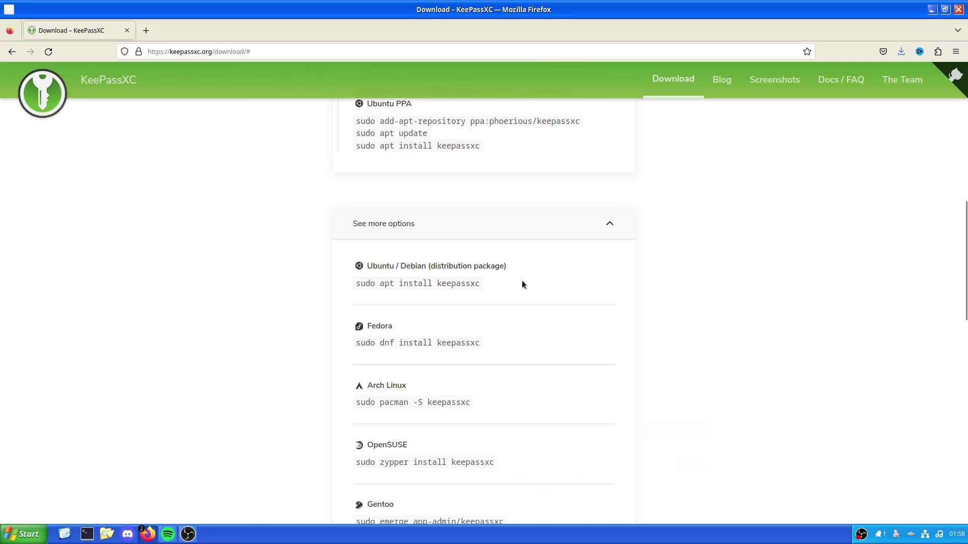
{"action": "scroll", "coordinate": [514, 313], "scroll_direction": "down", "scroll_amount": 4}
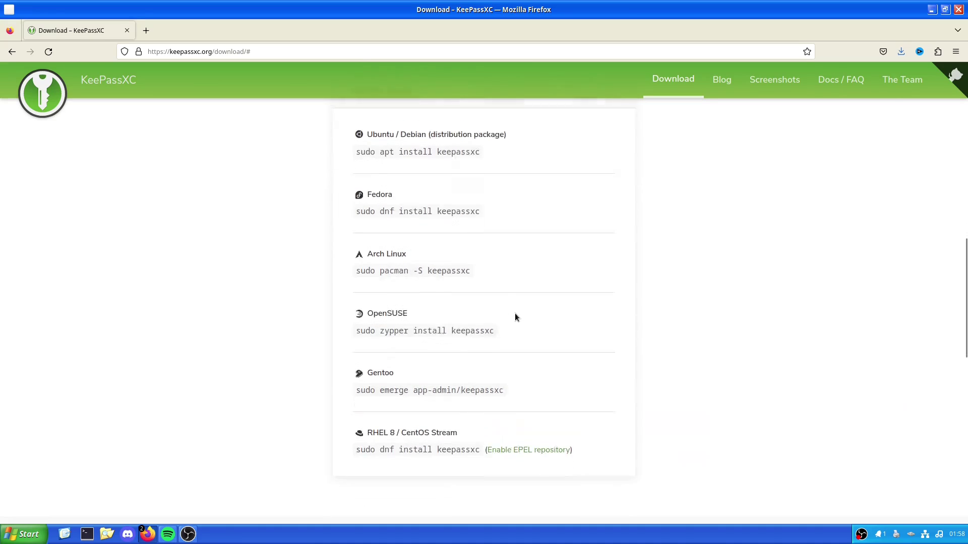
{"action": "scroll", "coordinate": [515, 317], "scroll_direction": "up", "scroll_amount": 9}
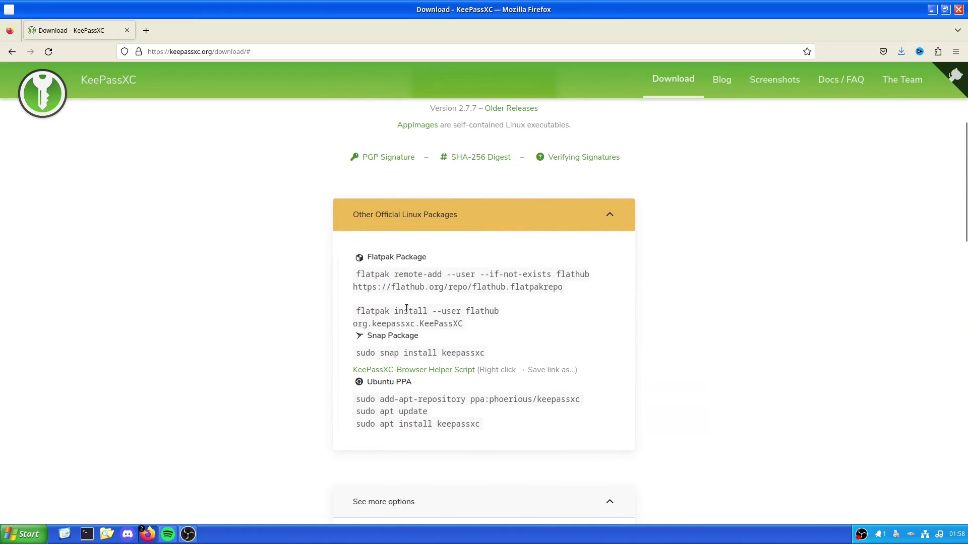
{"action": "scroll", "coordinate": [324, 411], "scroll_direction": "up", "scroll_amount": 2}
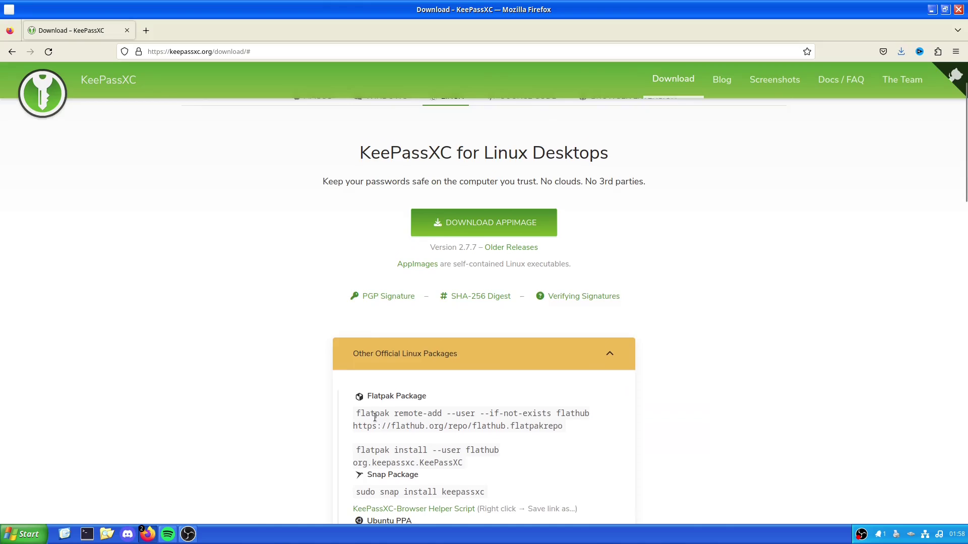
{"action": "scroll", "coordinate": [473, 342], "scroll_direction": "up", "scroll_amount": 2}
{"action": "scroll", "coordinate": [482, 382], "scroll_direction": "down", "scroll_amount": 3}
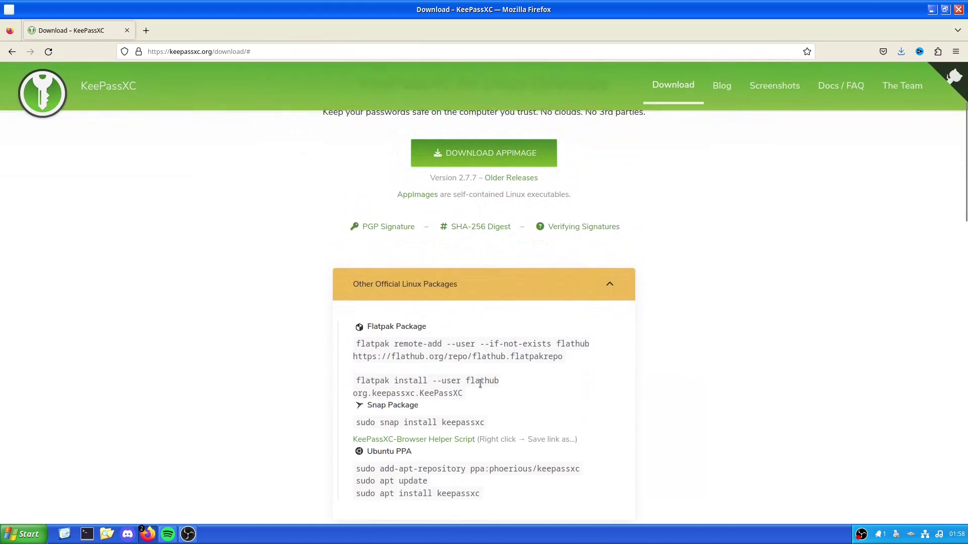
{"action": "left_click", "coordinate": [496, 291]}
Launch a new terminal window from the taskbar
{"action": "scroll", "coordinate": [485, 322], "scroll_direction": "down", "scroll_amount": 4}
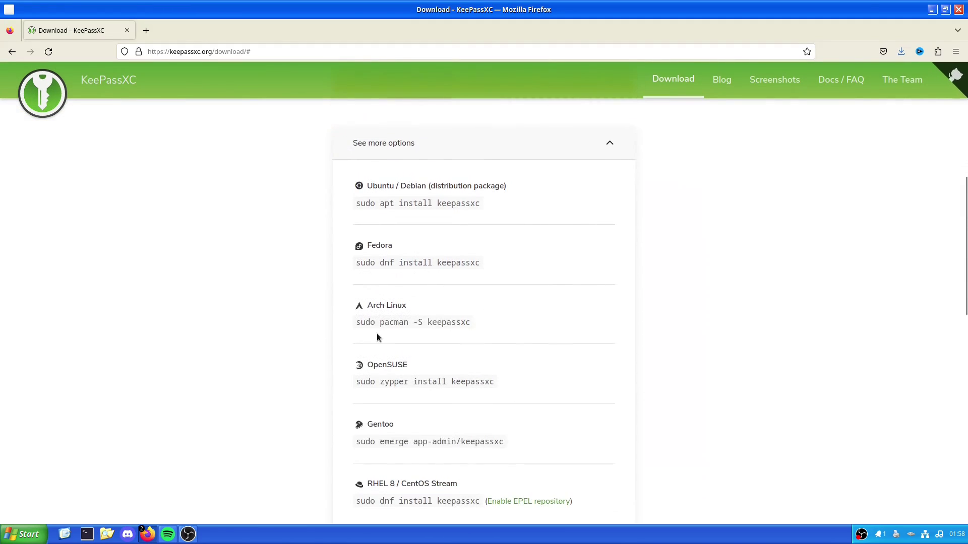
{"action": "scroll", "coordinate": [321, 336], "scroll_direction": "up", "scroll_amount": 2}
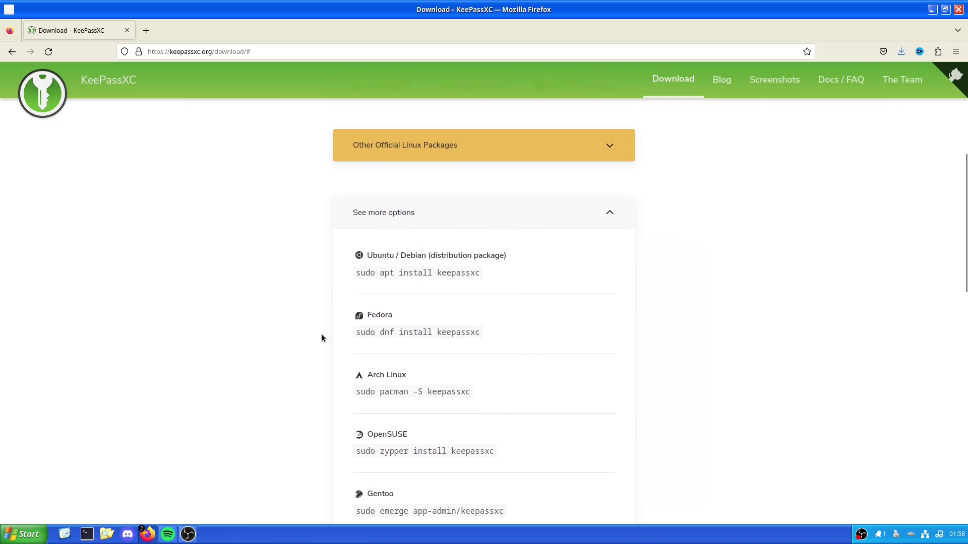
{"action": "left_click", "coordinate": [86, 534]}
Move the terminal right and run 'sudo apt install' with a misspelled package name, entering the admin password
{"action": "left_click_drag", "start_coordinate": [186, 24], "coordinate": [703, 167]}
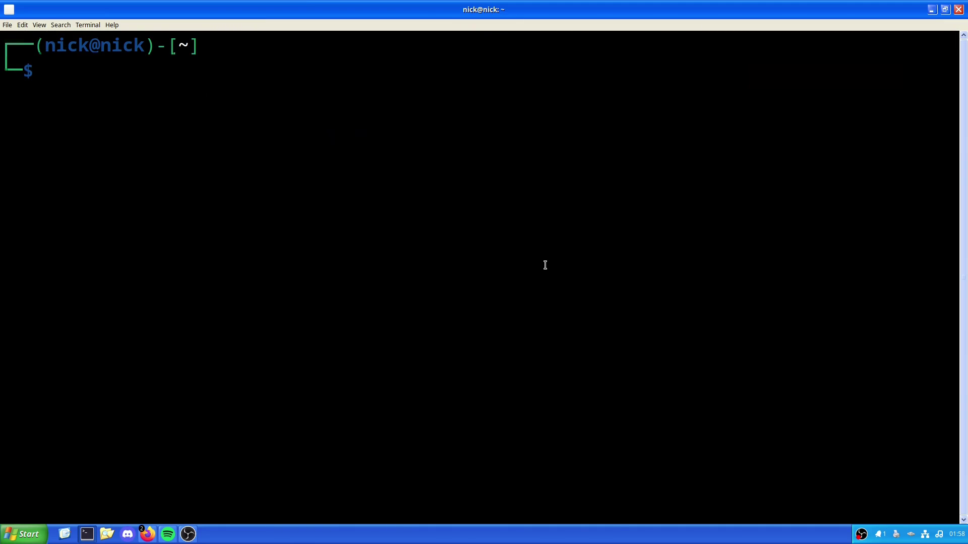
{"action": "type", "text": "sudo apt install"}
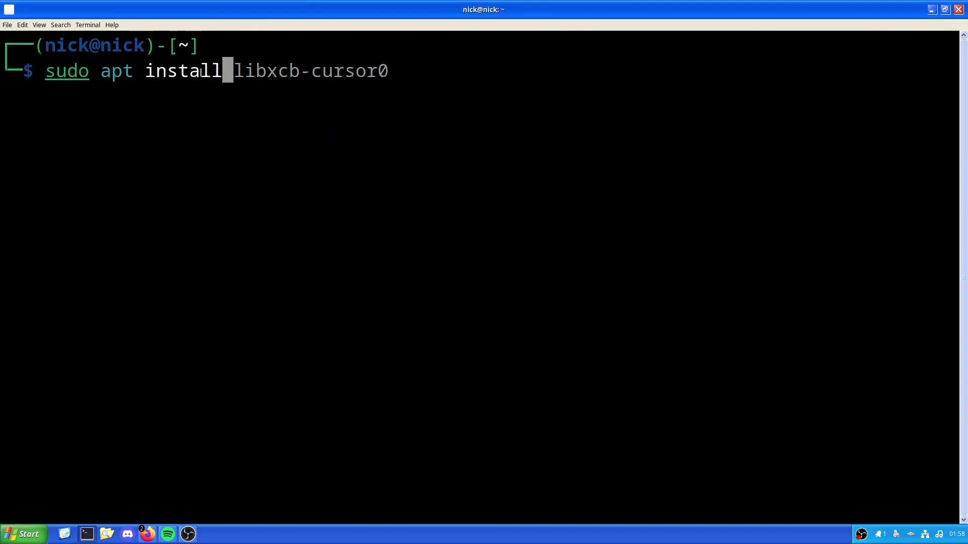
{"action": "type", "text": " keep"}
{"action": "key", "text": "BackSpace"}
{"action": "type", "text": "ep"}
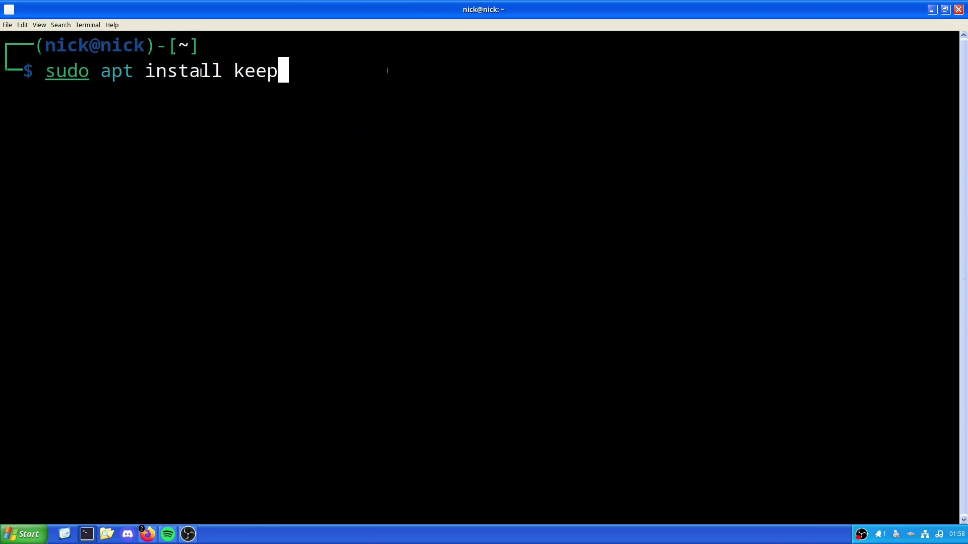
{"action": "key", "text": "BackSpace"}
{"action": "key", "text": "BackSpace"}
{"action": "type", "text": "y[ass"}
{"action": "key", "text": "BackSpace"}
{"action": "key", "text": "BackSpace"}
{"action": "key", "text": "BackSpace"}
{"action": "key", "text": "BackSpace"}
{"action": "type", "text": "passxc"}
{"action": "key", "text": "Return"}
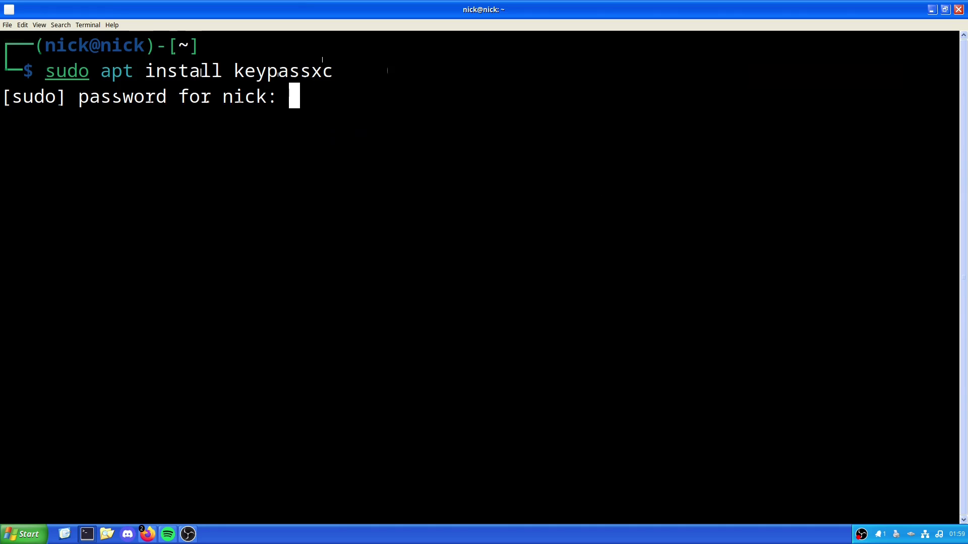
{"action": "key", "text": "Return"}
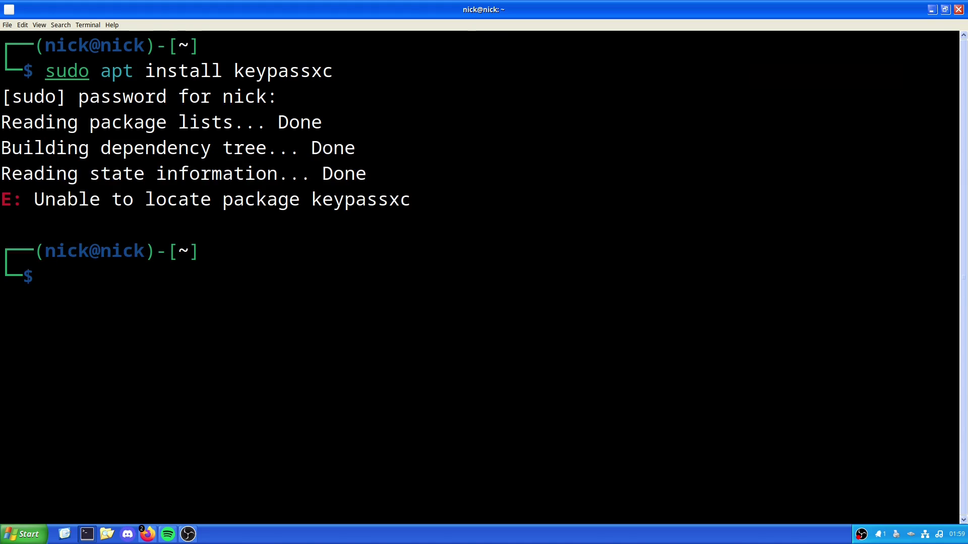
Copy the package name keepassxc from the Ubuntu apt command on the download page
{"action": "key", "text": "alt+Tab"}
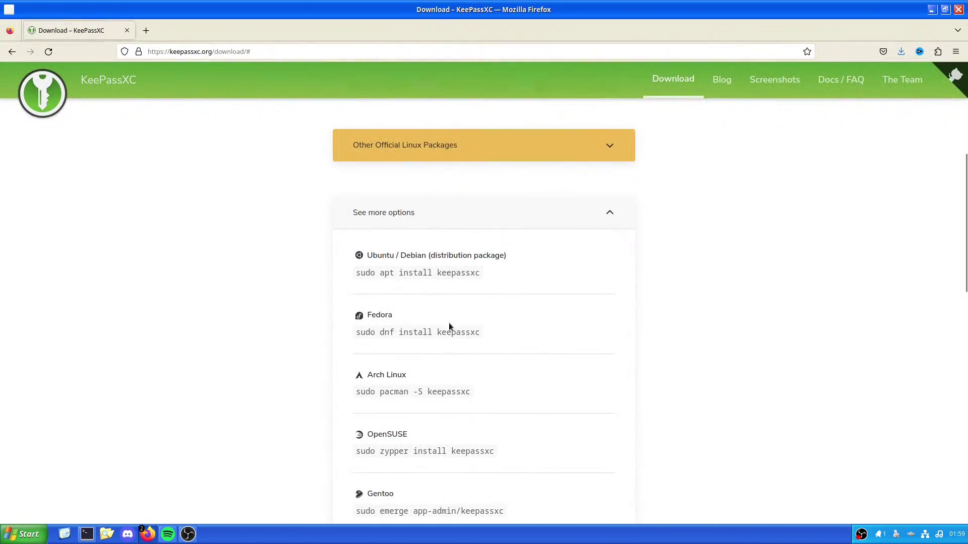
{"action": "left_click_drag", "start_coordinate": [481, 274], "coordinate": [443, 273]}
{"action": "key", "text": "alt+Tab"}
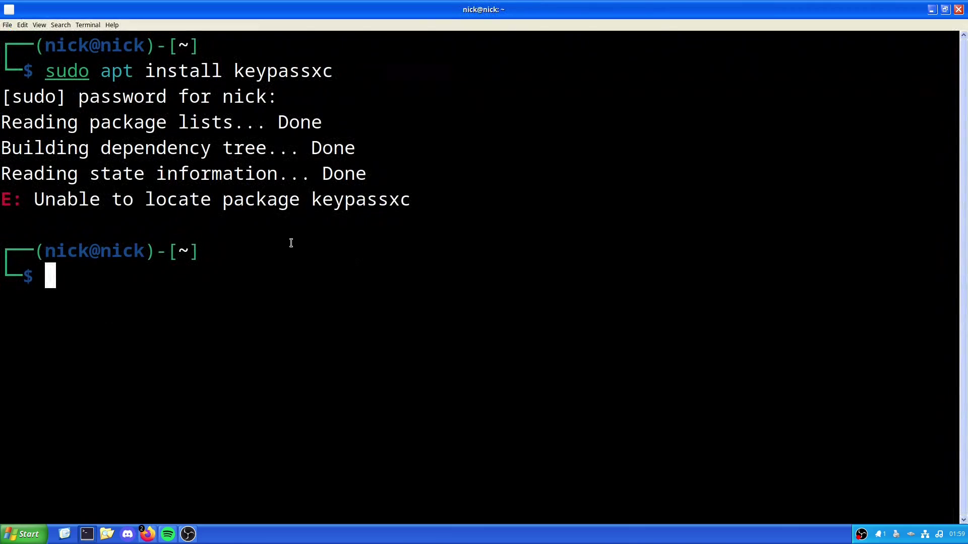
{"action": "right_click", "coordinate": [295, 252]}
{"action": "left_click", "coordinate": [216, 285]}
Recall the install command and replace the misspelled name with the pasted keepassxc
{"action": "key", "text": "Up"}
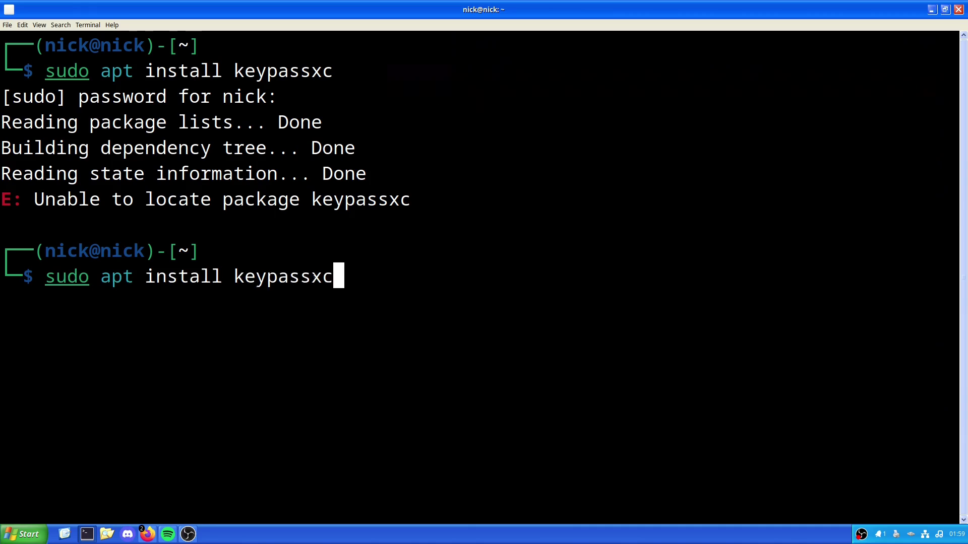
{"action": "key", "text": "BackSpace"}
{"action": "key", "text": "BackSpace"}
{"action": "key", "text": "BackSpace"}
{"action": "key", "text": "BackSpace"}
{"action": "key", "text": "BackSpace"}
{"action": "key", "text": "BackSpace"}
{"action": "key", "text": "BackSpace"}
{"action": "key", "text": "BackSpace"}
{"action": "key", "text": "BackSpace"}
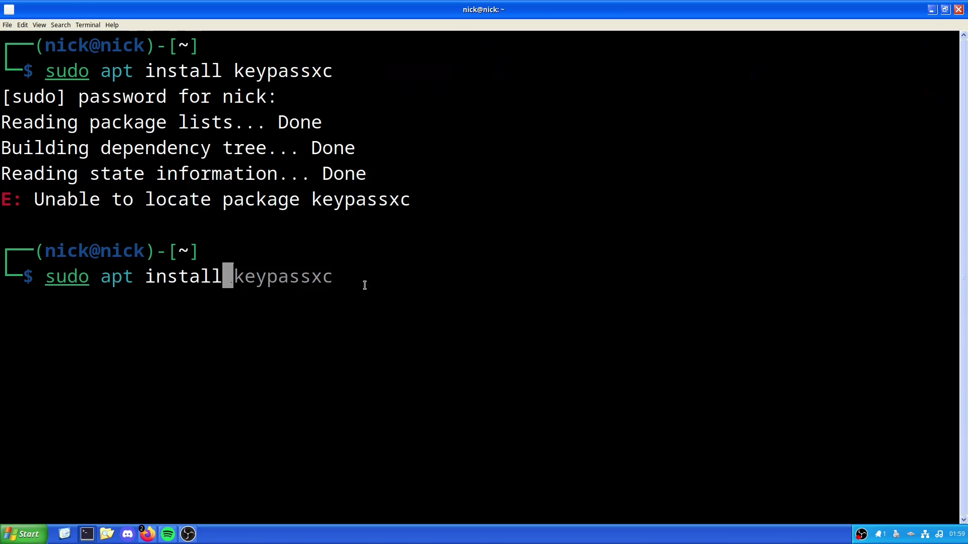
{"action": "right_click", "coordinate": [367, 284]}
{"action": "left_click", "coordinate": [391, 316]}
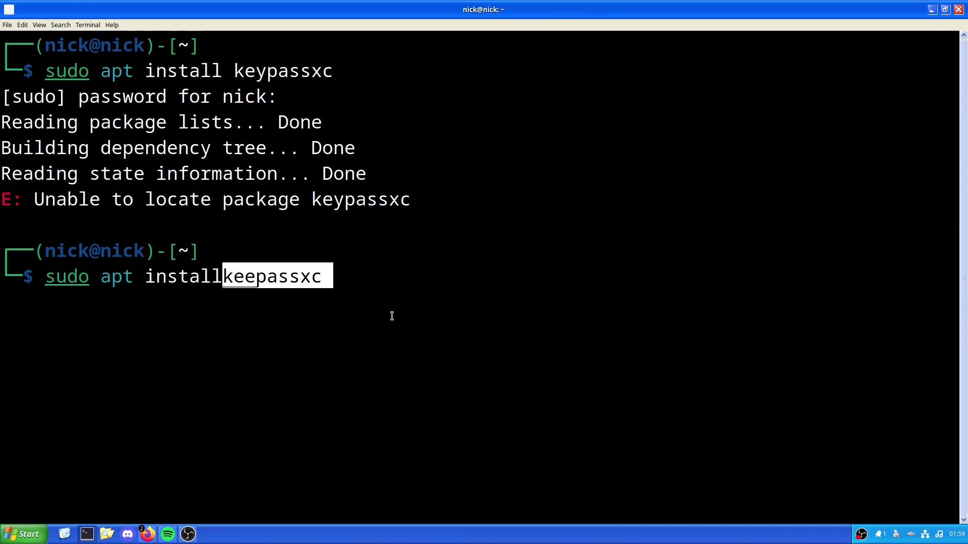
{"action": "key", "text": "Left"}
{"action": "key", "text": "Left"}
{"action": "key", "text": "Left"}
{"action": "key", "text": "Left"}
{"action": "key", "text": "Left"}
{"action": "key", "text": "Left"}
{"action": "key", "text": "Left"}
{"action": "key", "text": "Left"}
{"action": "key", "text": "Left"}
{"action": "key", "text": "Left"}
{"action": "key", "text": "Left"}
{"action": "key", "text": "Right"}
{"action": "key", "text": "Right"}
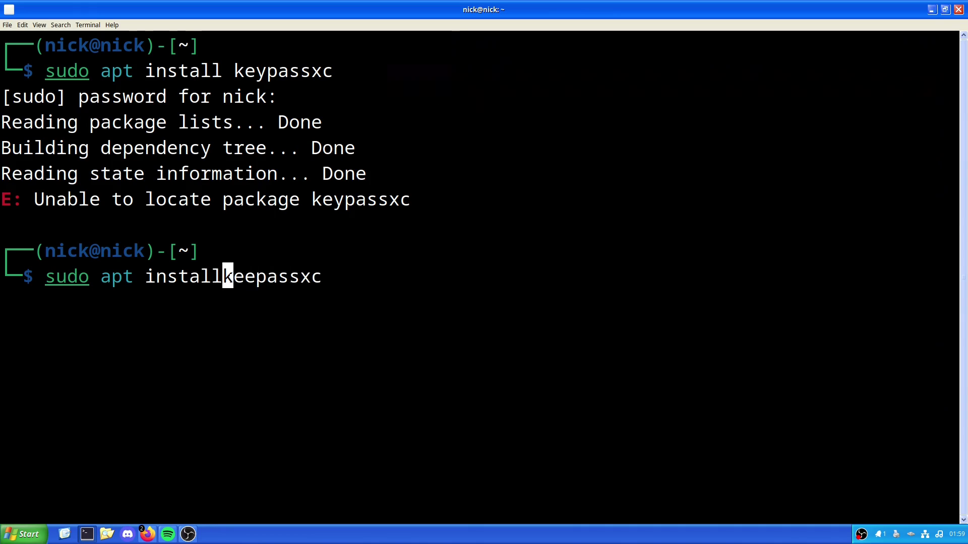
Run 'sudo apt install keepassxc', answer y to the download, and wait for it to finish
{"action": "key", "text": "Return"}
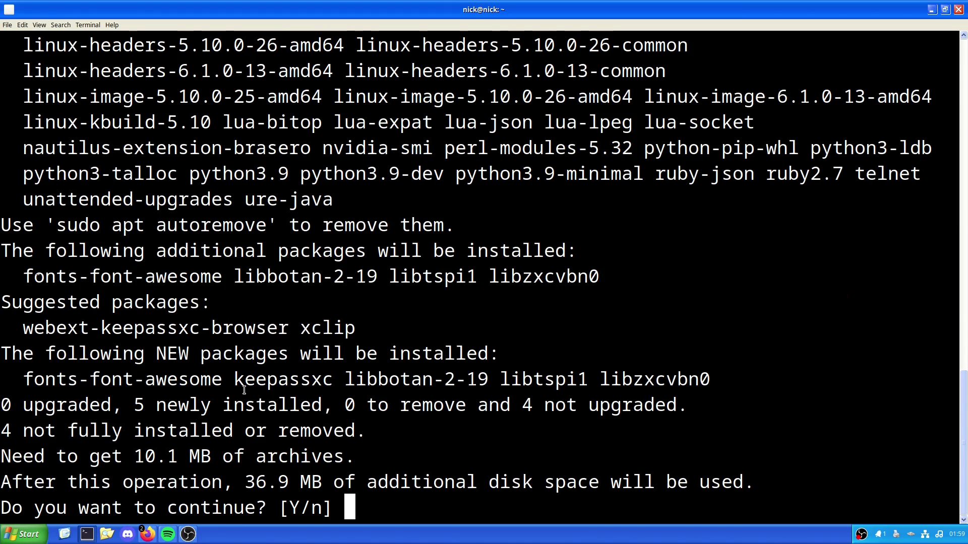
{"action": "type", "text": "y"}
{"action": "key", "text": "Return"}
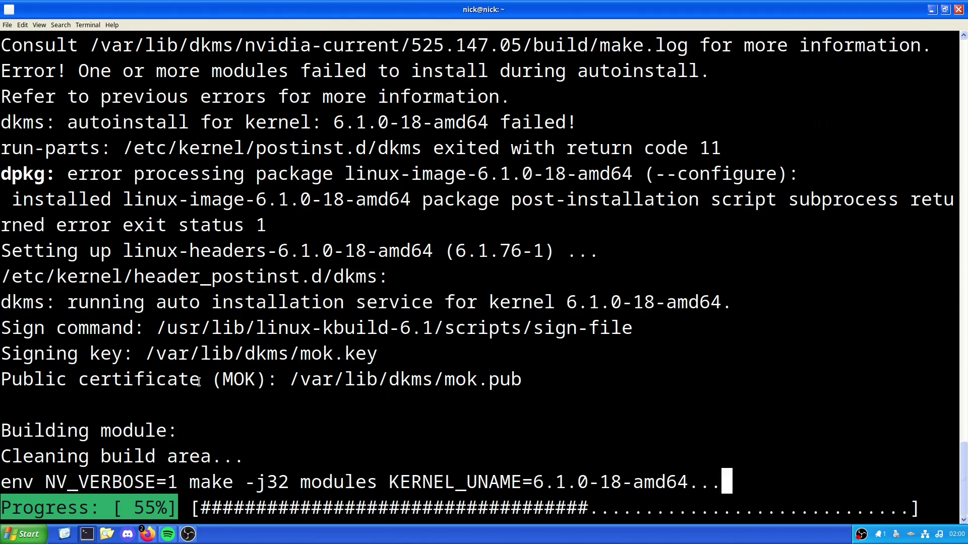
{"action": "double_click", "coordinate": [135, 509]}
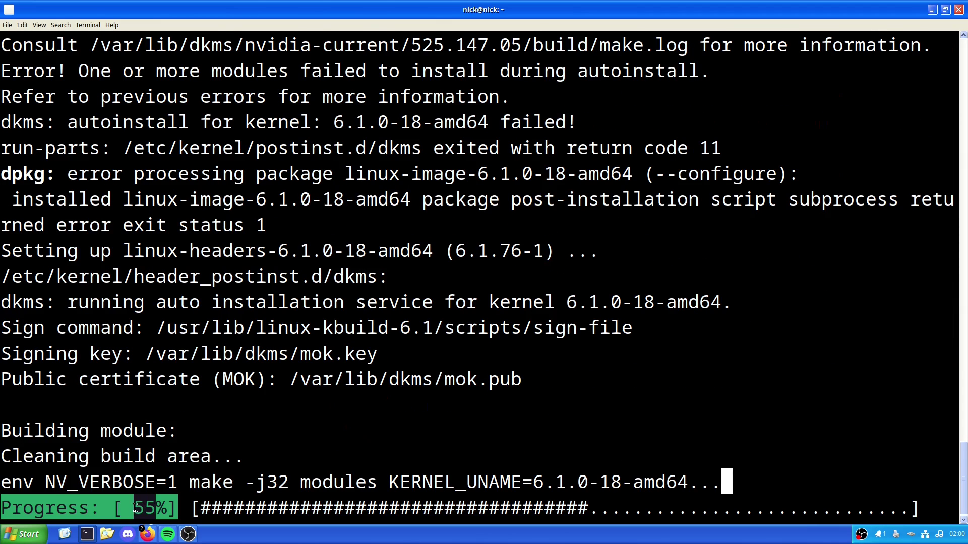
{"action": "left_click", "coordinate": [282, 435]}
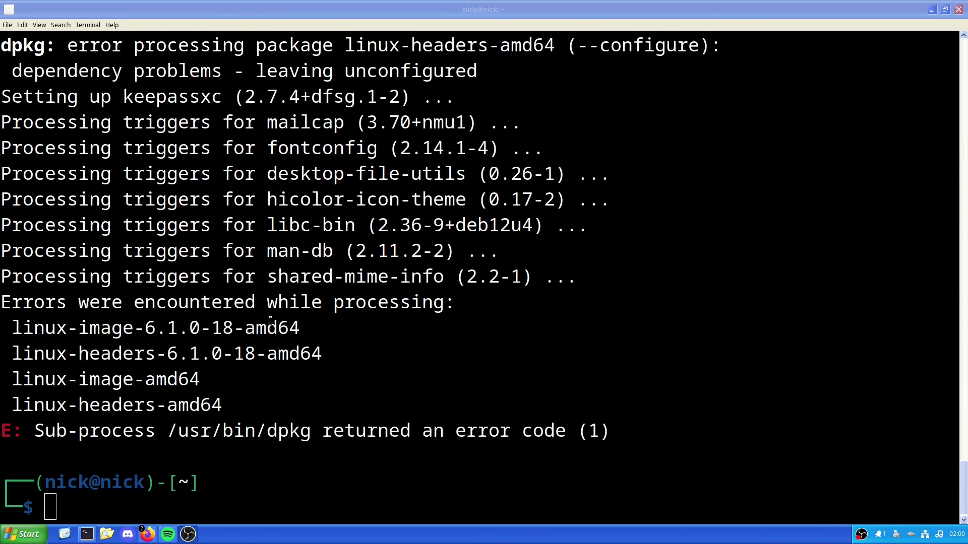
{"action": "left_click", "coordinate": [268, 357]}
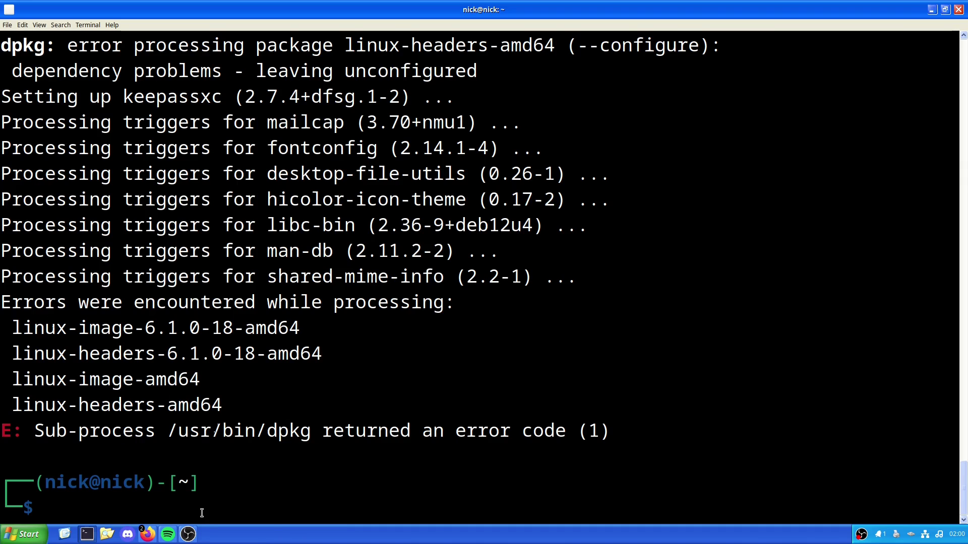
Launch KeePassXC 2.7.4 from the launcher search and move its window toward the centre
{"action": "key", "text": "super"}
{"action": "type", "text": "keyi"}
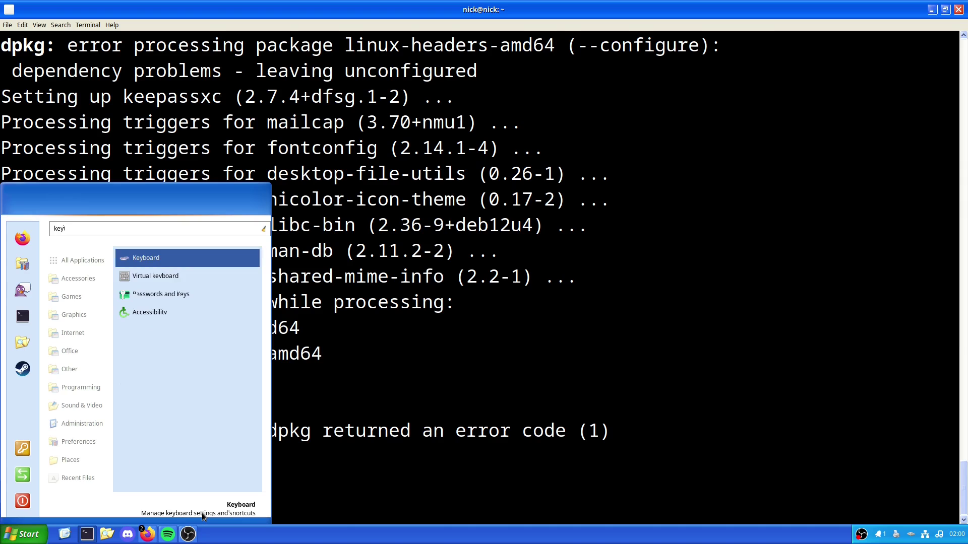
{"action": "key", "text": "BackSpace"}
{"action": "key", "text": "BackSpace"}
{"action": "key", "text": "BackSpace"}
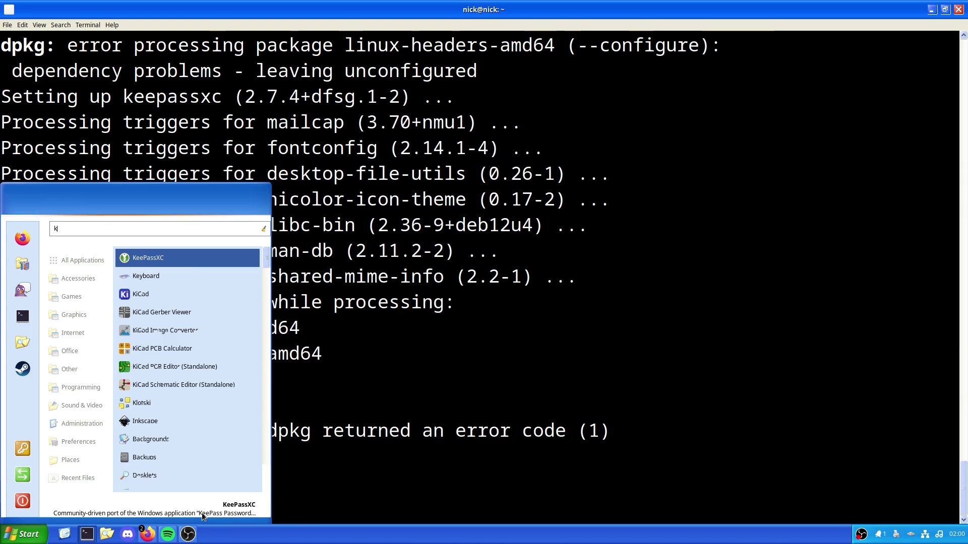
{"action": "key", "text": "Return"}
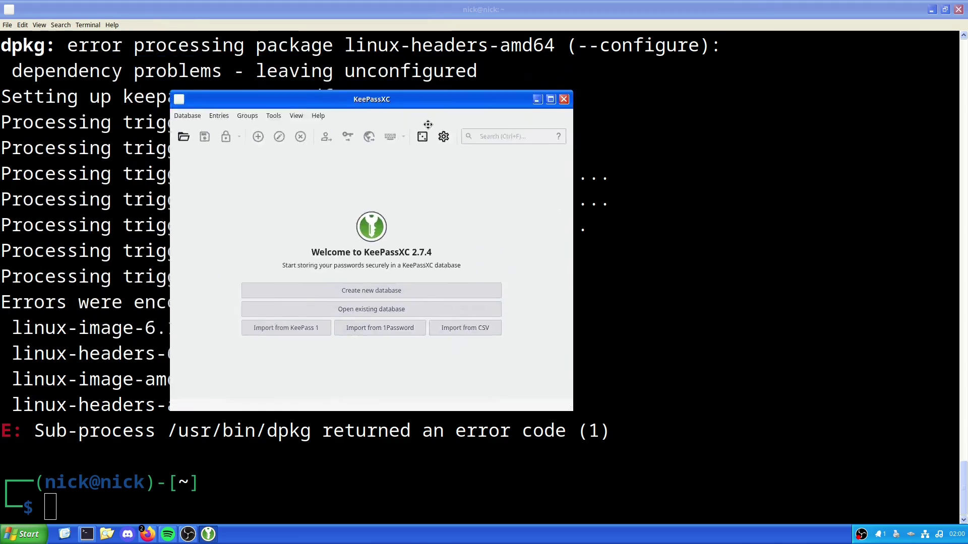
{"action": "left_click_drag", "start_coordinate": [427, 124], "coordinate": [496, 147]}
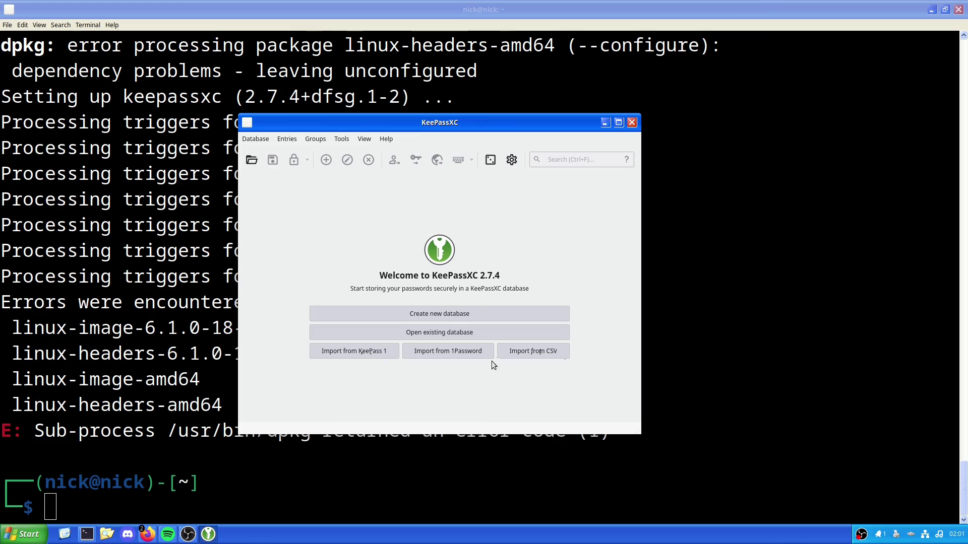
Maximize KeePassXC and start a new database named Passwords, described 'Use this sieve brain.'
{"action": "left_click", "coordinate": [617, 124]}
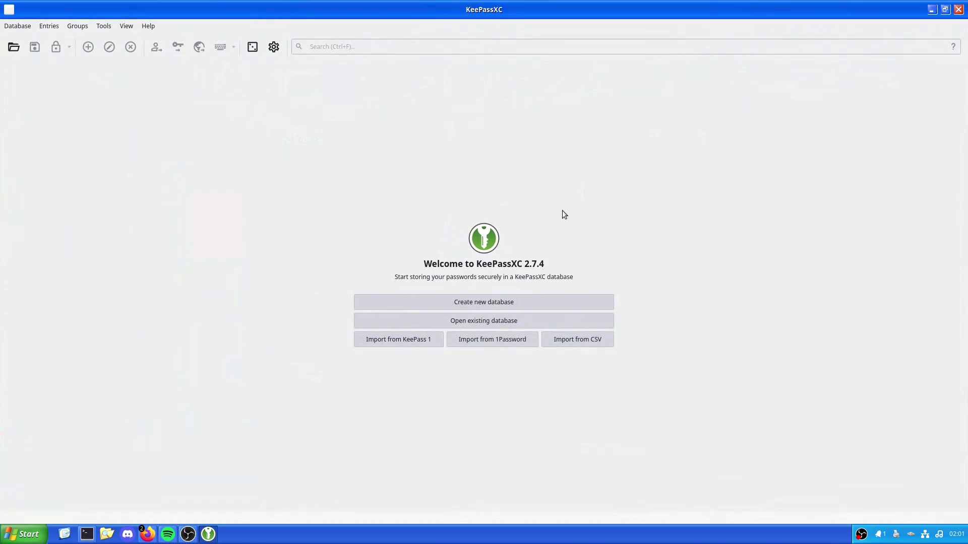
{"action": "left_click", "coordinate": [514, 303]}
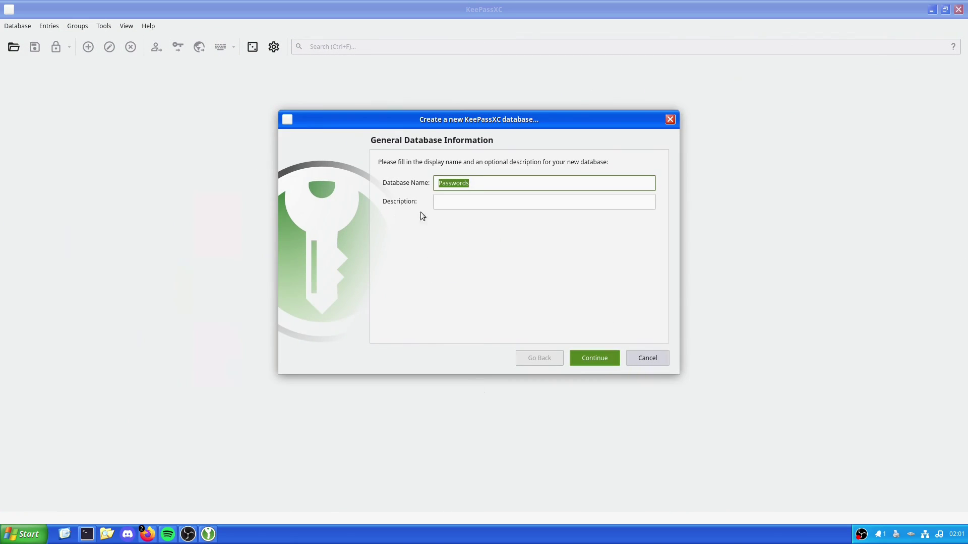
{"action": "left_click", "coordinate": [447, 204]}
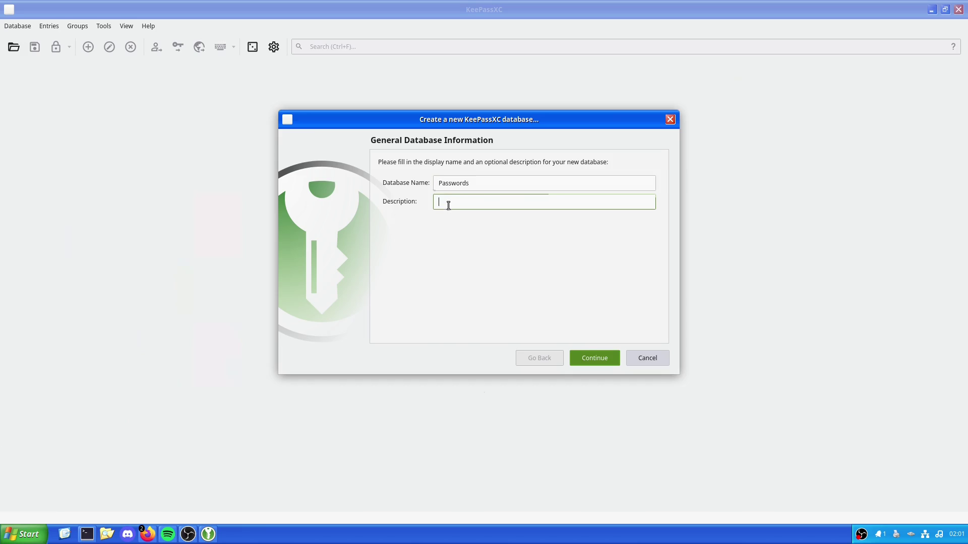
{"action": "type", "text": "Use this sieve brain;"}
{"action": "key", "text": "BackSpace"}
{"action": "type", "text": "."}
Keep a 1.0 s decryption time and the KDBX 4 format in the encryption settings
{"action": "left_click", "coordinate": [593, 364]}
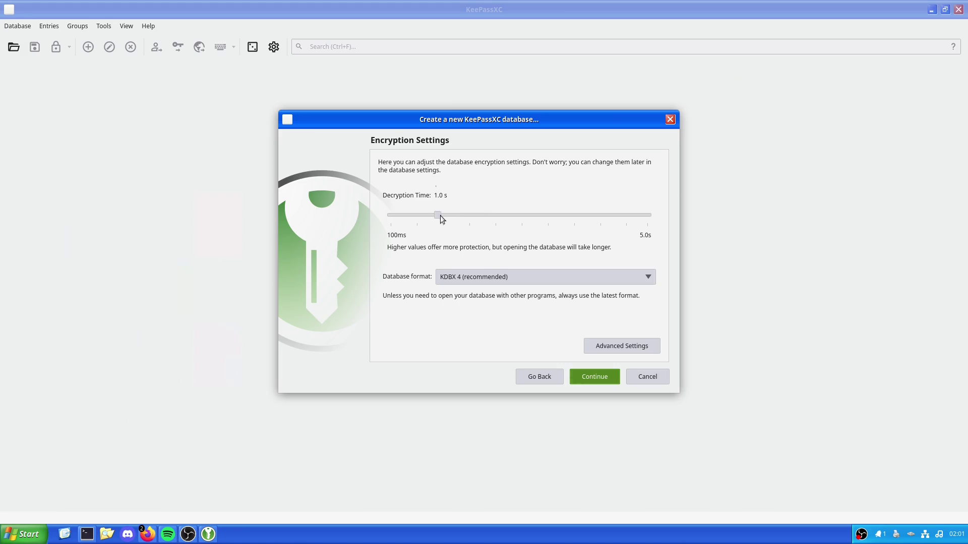
{"action": "left_click_drag", "start_coordinate": [440, 216], "coordinate": [71, 209]}
{"action": "left_click_drag", "start_coordinate": [400, 217], "coordinate": [440, 228]}
{"action": "left_click", "coordinate": [460, 272]}
{"action": "left_click", "coordinate": [465, 330]}
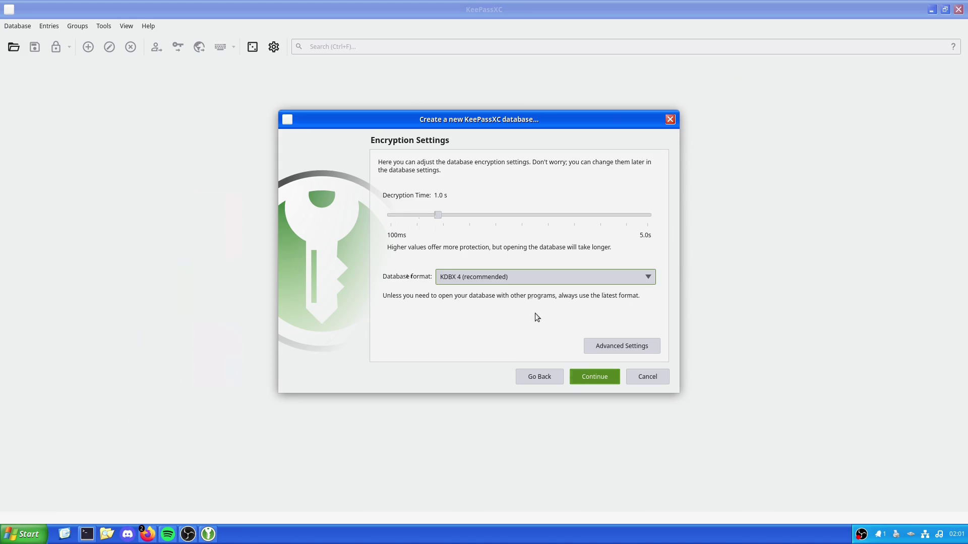
In Advanced Settings, keep AES 256-bit and Argon2d, and benchmark the transform rounds
{"action": "left_click", "coordinate": [623, 346]}
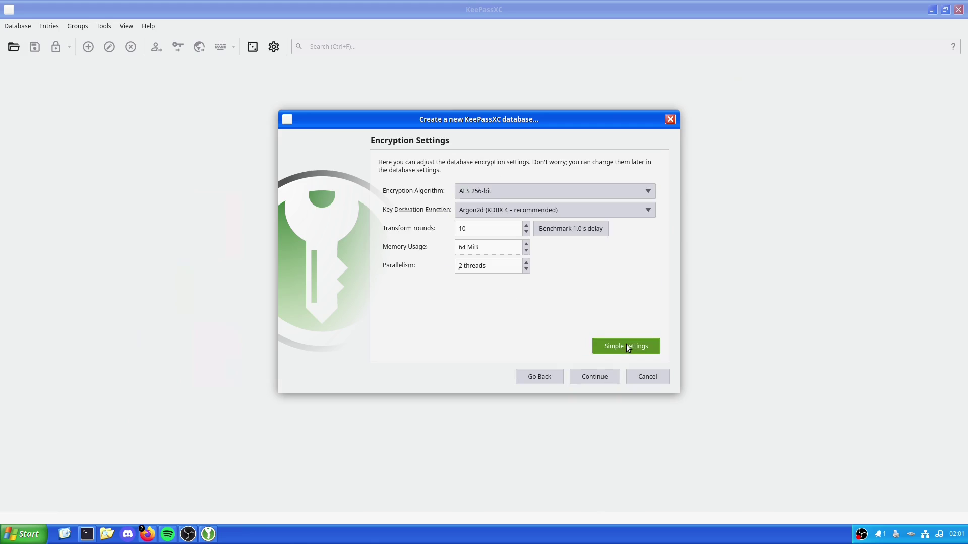
{"action": "left_click", "coordinate": [463, 194]}
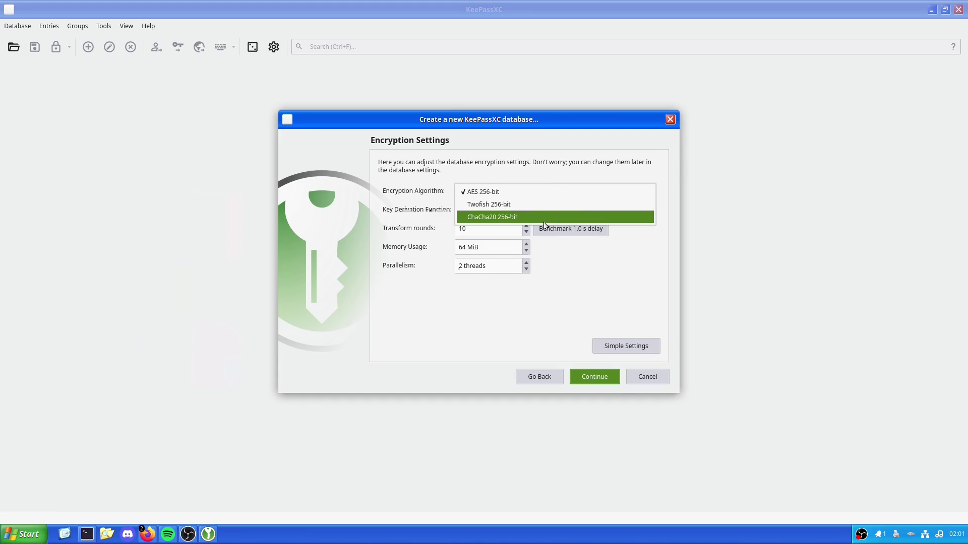
{"action": "left_click", "coordinate": [563, 312]}
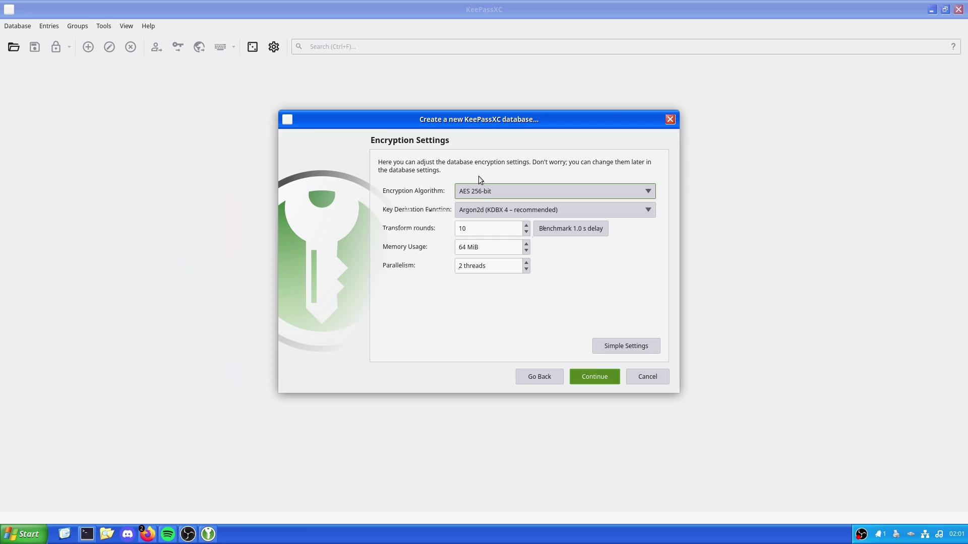
{"action": "left_click", "coordinate": [485, 194]}
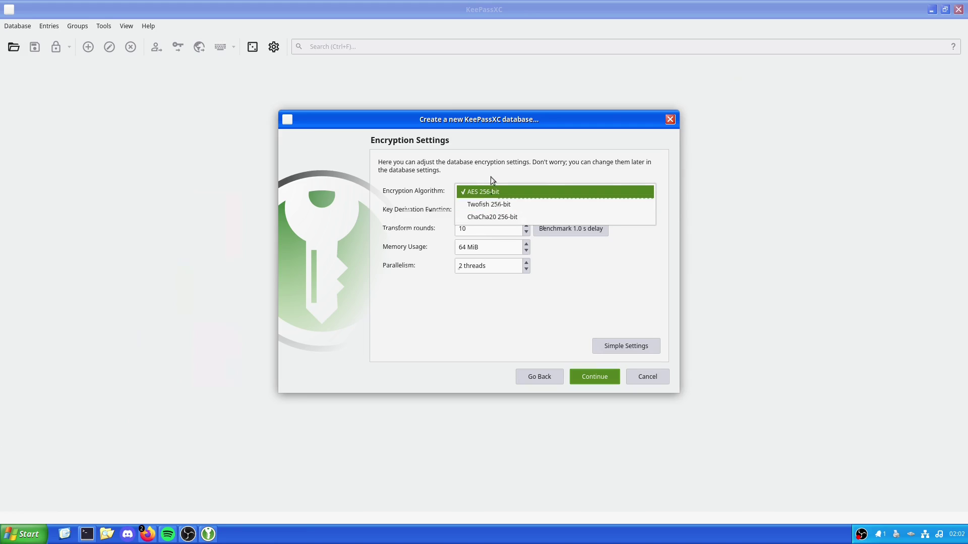
{"action": "left_click", "coordinate": [492, 191]}
{"action": "left_click", "coordinate": [463, 211]}
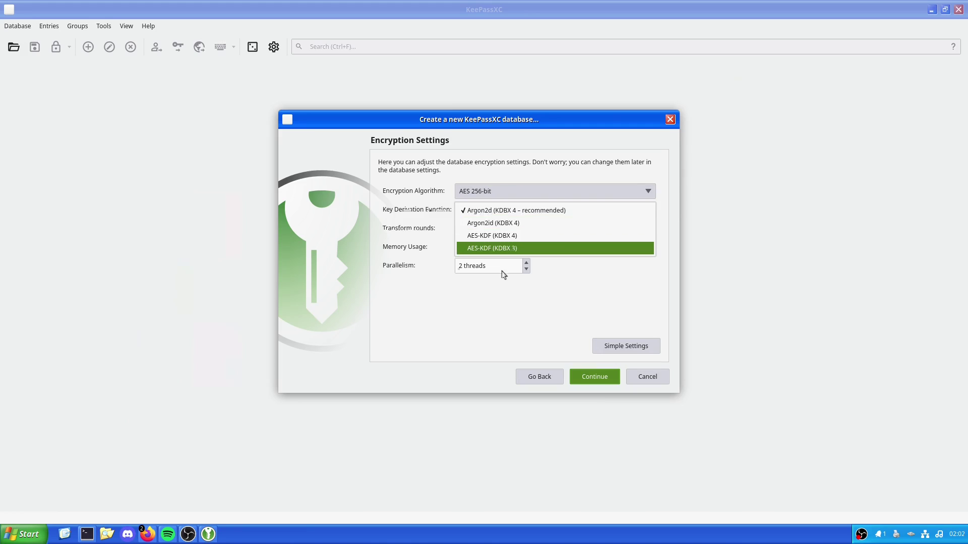
{"action": "left_click", "coordinate": [541, 215]}
{"action": "left_click", "coordinate": [547, 228]}
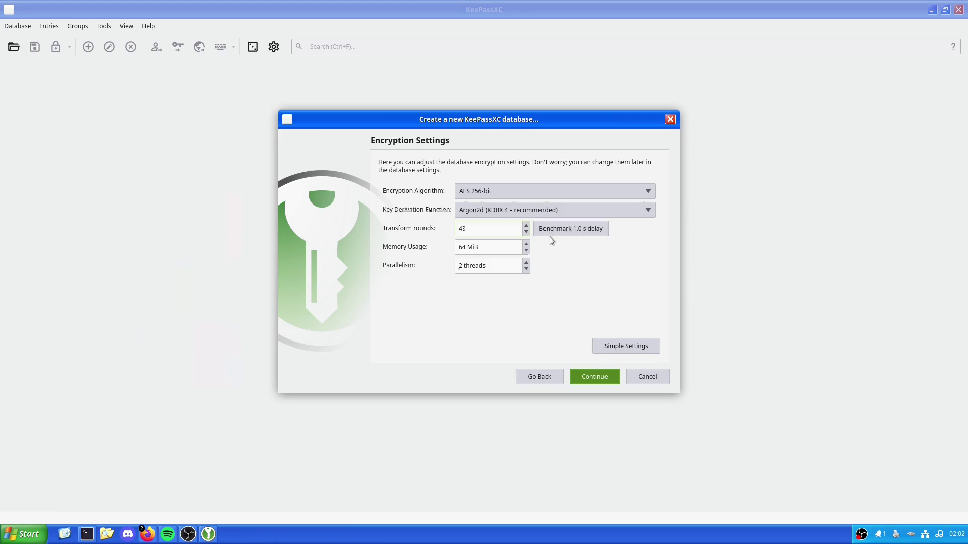
{"action": "left_click", "coordinate": [558, 228]}
Set memory usage to 512 MiB and parallelism to 4 threads, re-benchmark, and continue
{"action": "left_click", "coordinate": [526, 243]}
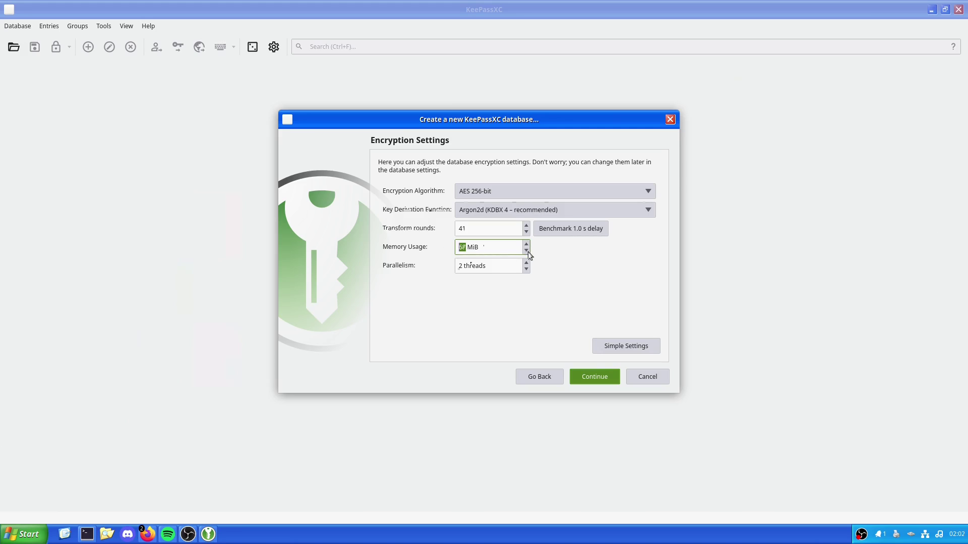
{"action": "left_click", "coordinate": [526, 250]}
{"action": "left_click", "coordinate": [469, 249]}
{"action": "key", "text": "shift+Home"}
{"action": "type", "text": "512"}
{"action": "left_click", "coordinate": [501, 267]}
{"action": "key", "text": "shift+Home"}
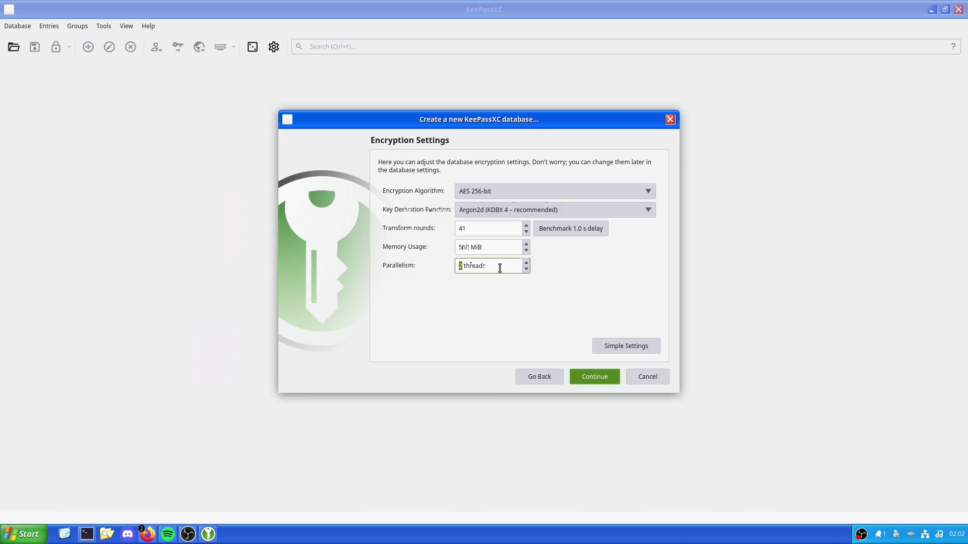
{"action": "type", "text": "4"}
{"action": "left_click", "coordinate": [571, 231]}
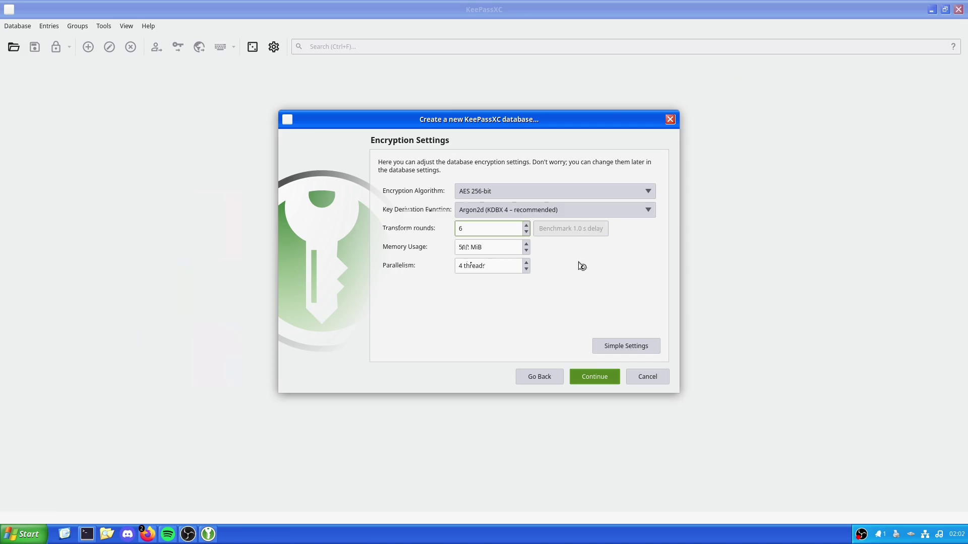
{"action": "left_click", "coordinate": [595, 376]}
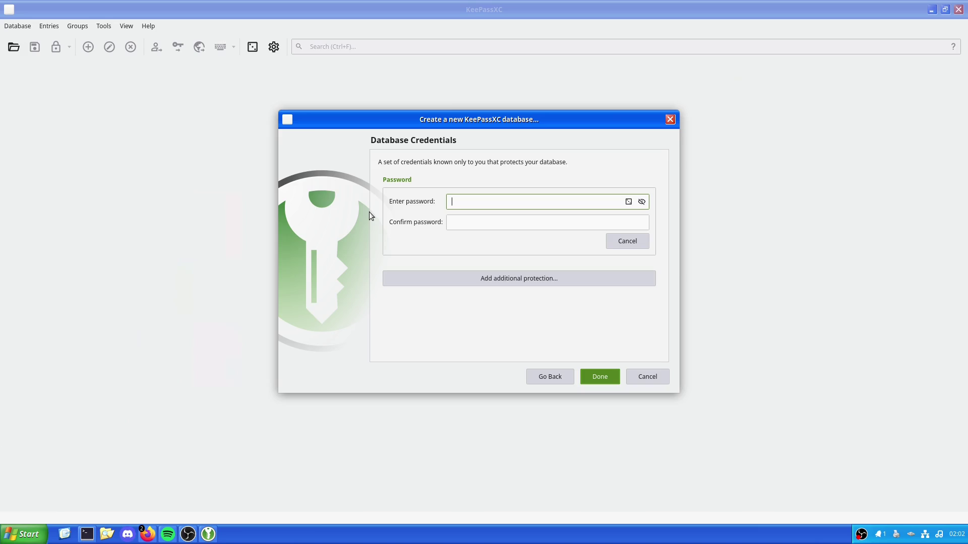
Enter the database password and its matching confirmation after clearing a mismatch error
{"action": "type", "text": "12345"}
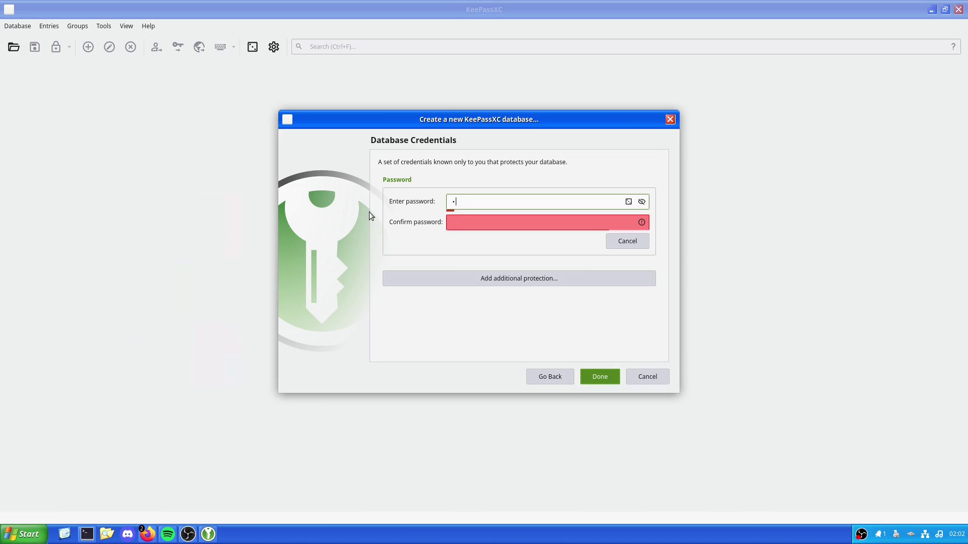
{"action": "key", "text": "Return"}
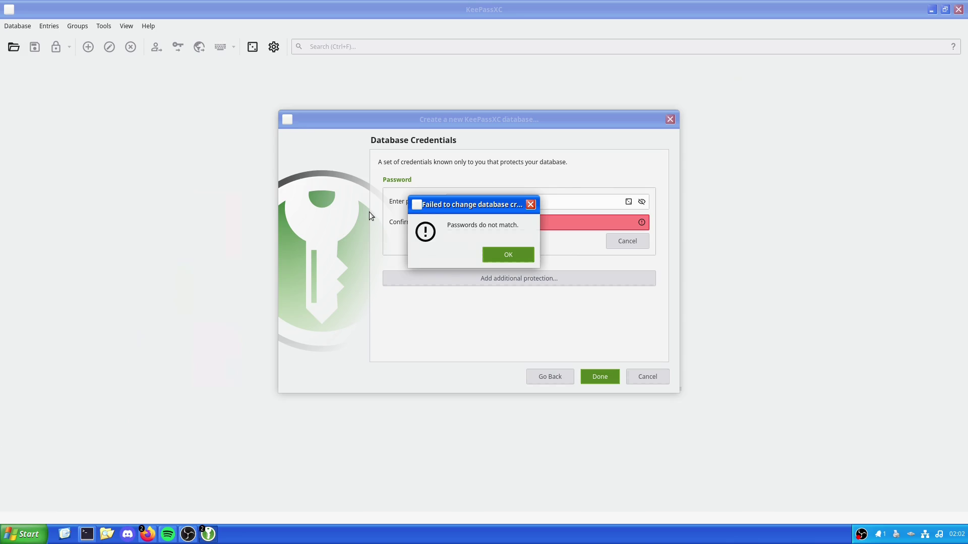
{"action": "left_click", "coordinate": [521, 256]}
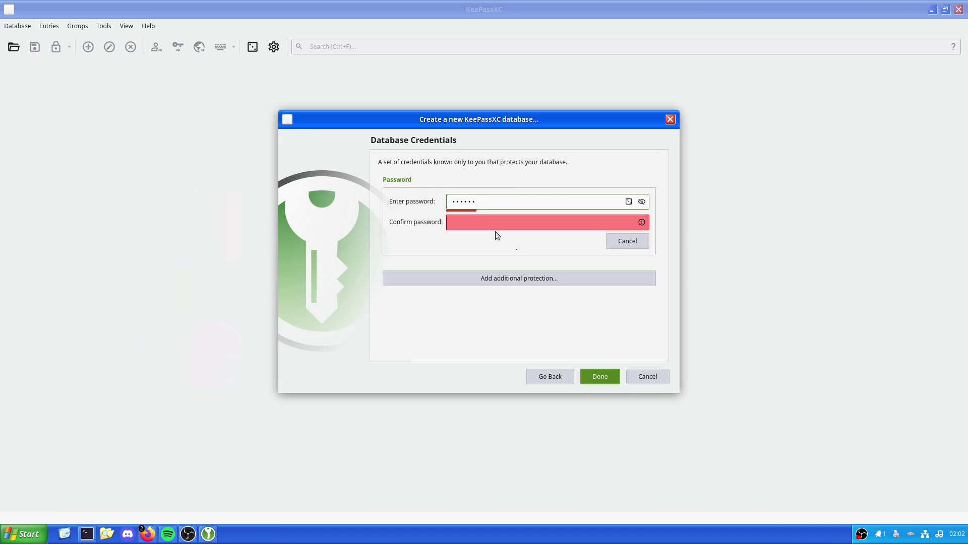
{"action": "double_click", "coordinate": [485, 204]}
{"action": "type", "text": "12345678123456"}
{"action": "left_click", "coordinate": [566, 221]}
{"action": "type", "text": "••"}
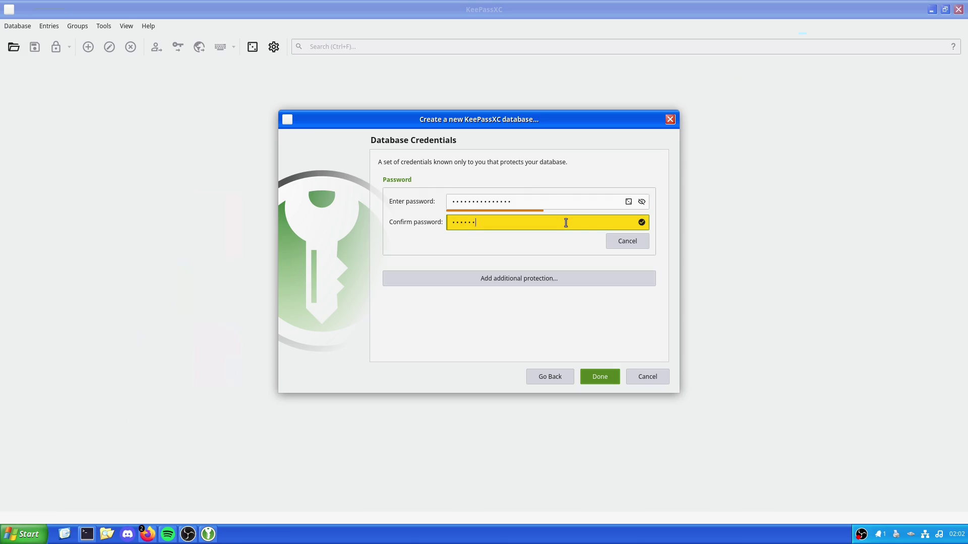
{"action": "type", "text": "•••••"}
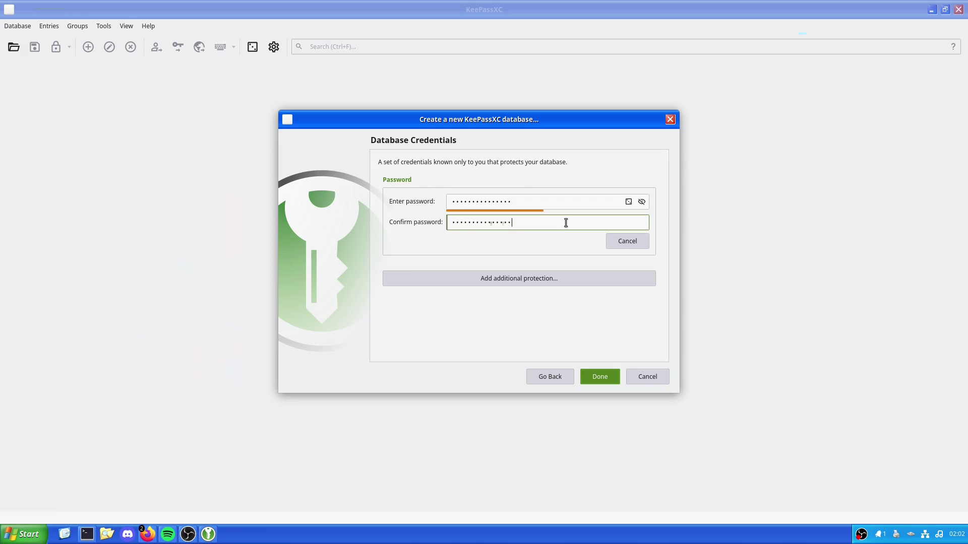
Review the key file and challenge-response options without adding either
{"action": "left_click", "coordinate": [525, 278]}
{"action": "scroll", "coordinate": [504, 282], "scroll_direction": "down", "scroll_amount": 3}
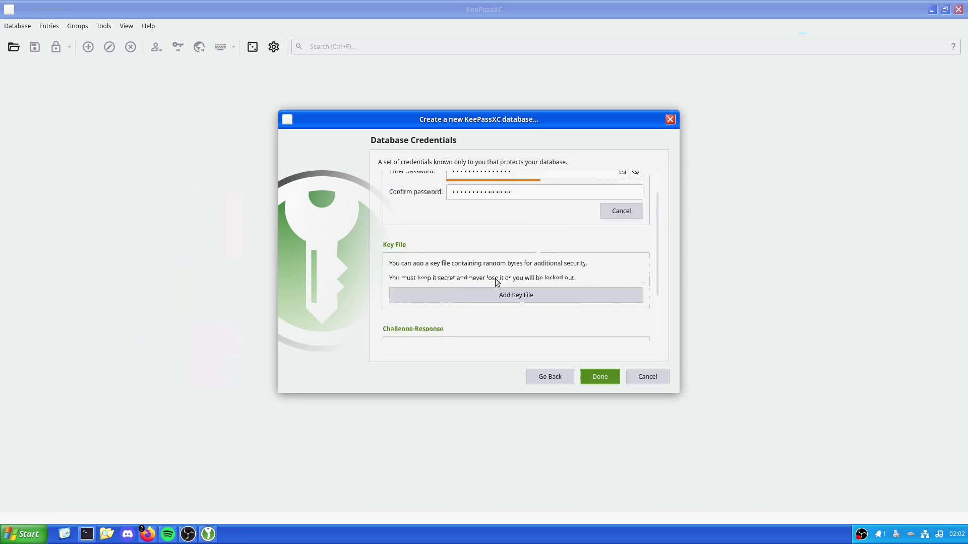
{"action": "scroll", "coordinate": [494, 283], "scroll_direction": "down", "scroll_amount": 1}
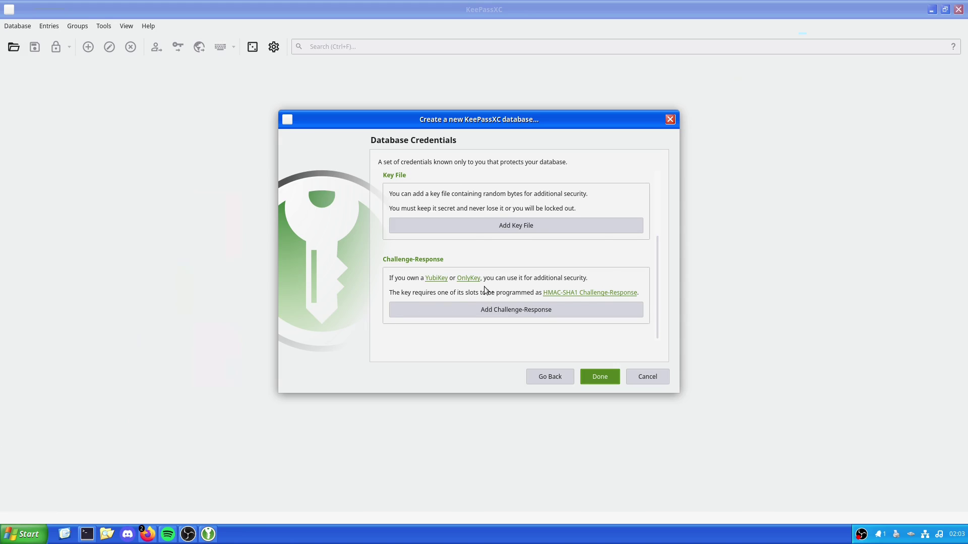
{"action": "left_click", "coordinate": [415, 280]}
{"action": "scroll", "coordinate": [543, 257], "scroll_direction": "up", "scroll_amount": 5}
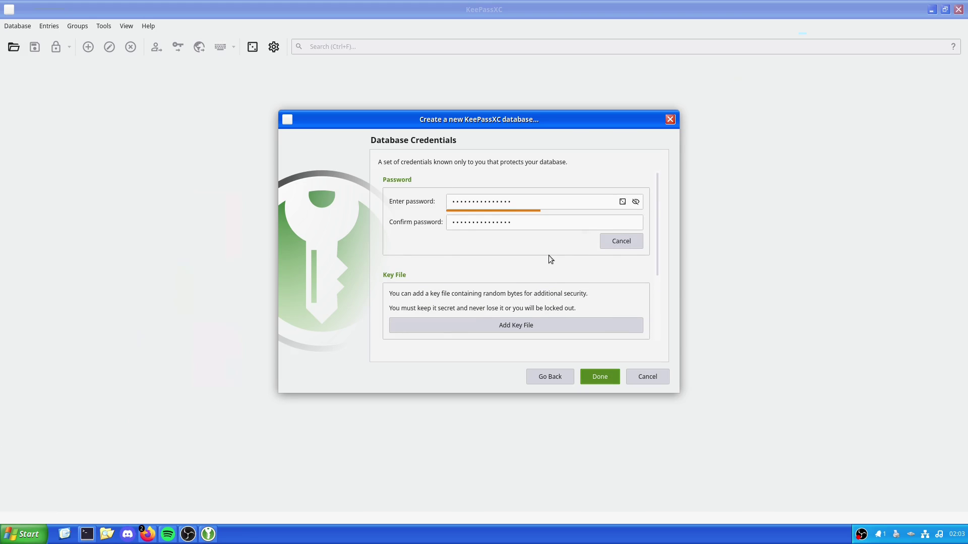
{"action": "scroll", "coordinate": [549, 258], "scroll_direction": "down", "scroll_amount": 4}
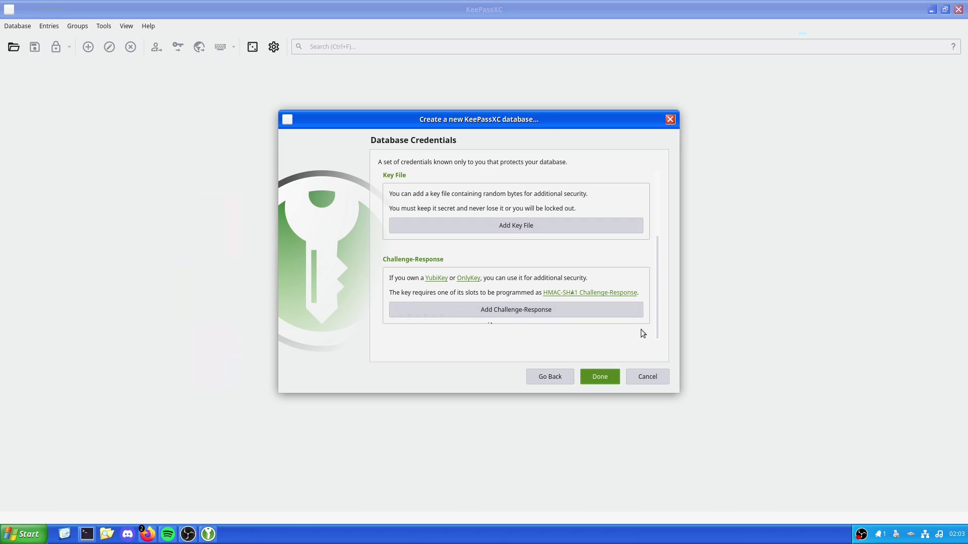
Save the database as Passwords.kdbx in Documents and start a new entry under Root
{"action": "left_click", "coordinate": [598, 380]}
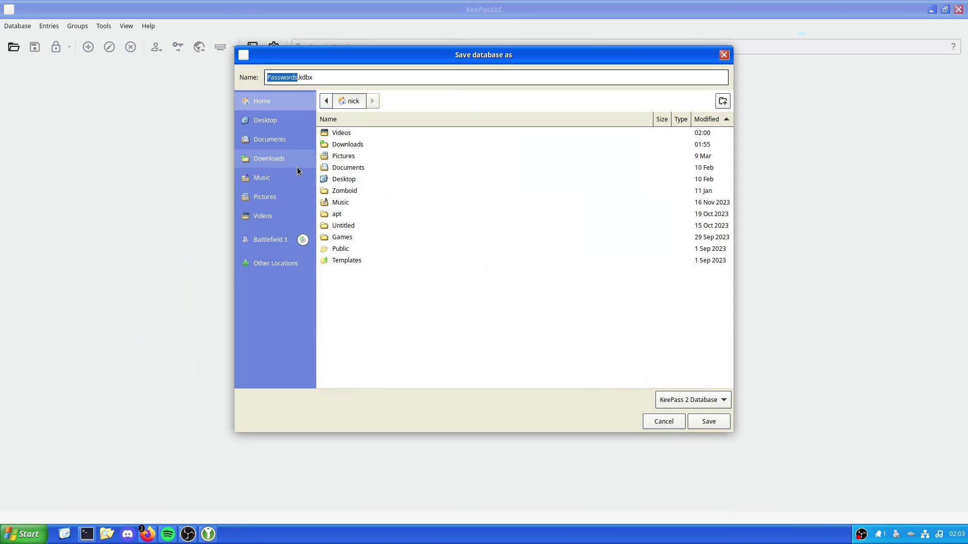
{"action": "left_click", "coordinate": [282, 140]}
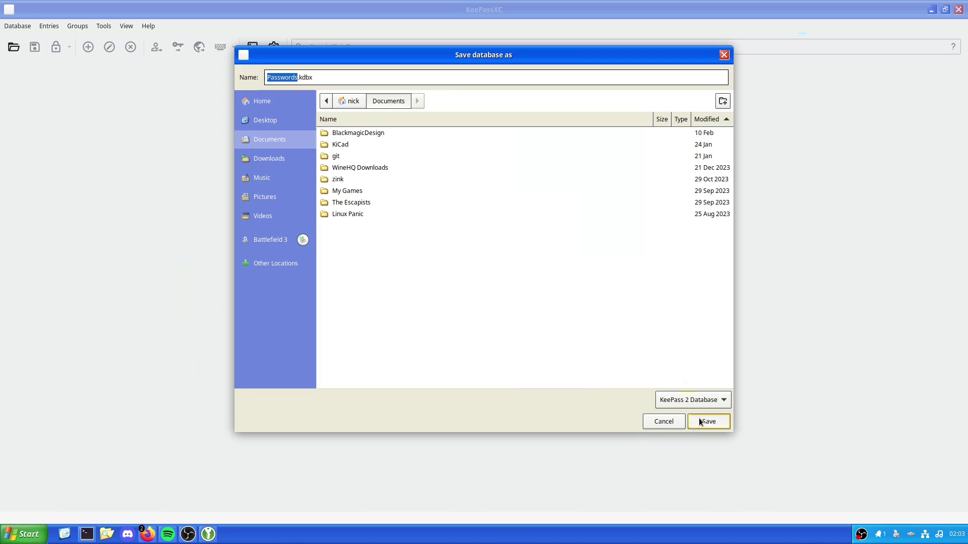
{"action": "left_click", "coordinate": [697, 426]}
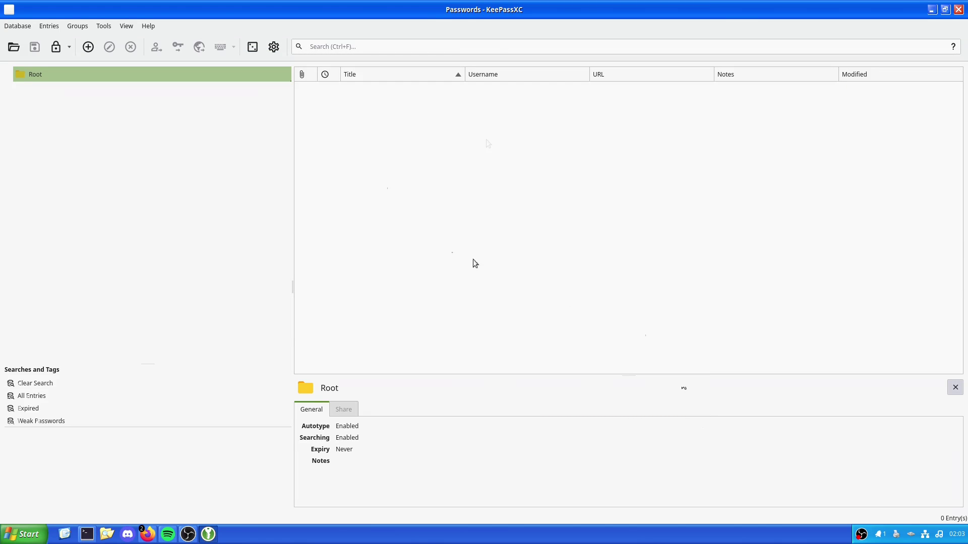
{"action": "right_click", "coordinate": [499, 258]}
{"action": "left_click", "coordinate": [519, 265]}
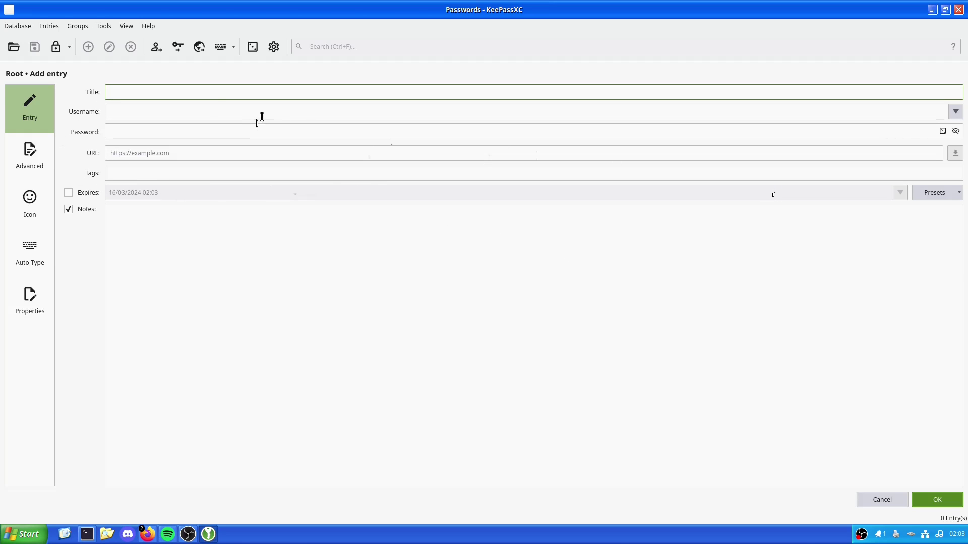
Enter the URL youtube.com/lbinuxpunk and try fetching the site's favicon
{"action": "left_click", "coordinate": [216, 153]}
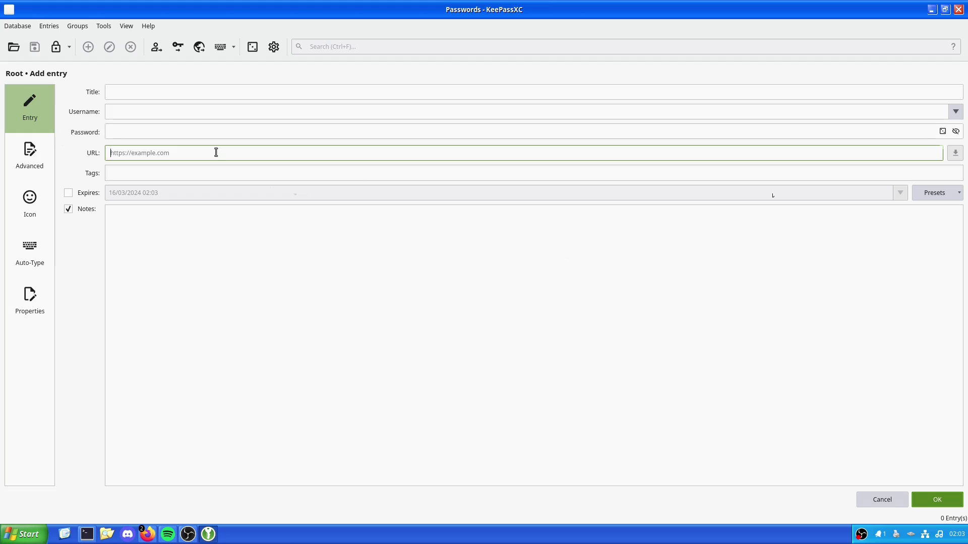
{"action": "type", "text": "youtube.com"}
{"action": "type", "text": "/lbi"}
{"action": "type", "text": "nuxpunk"}
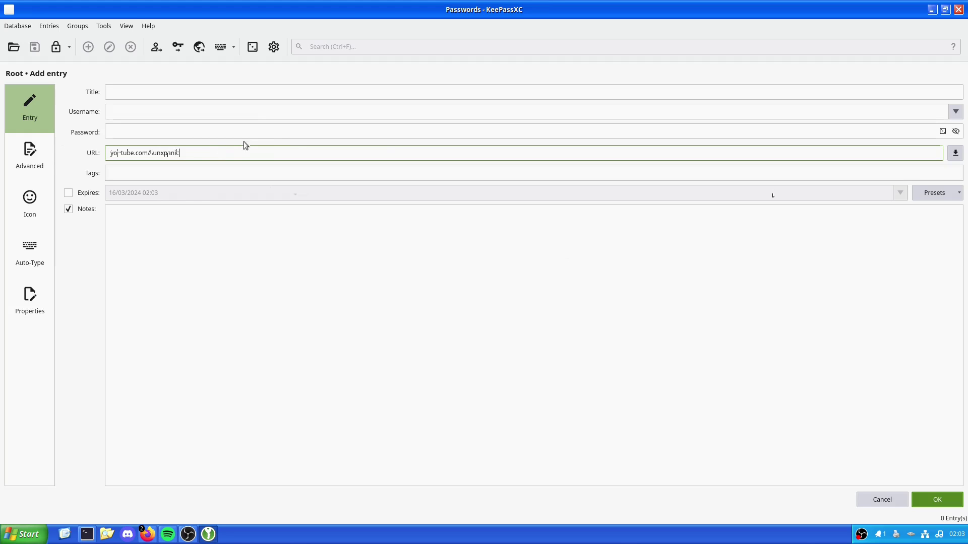
{"action": "left_click", "coordinate": [955, 154]}
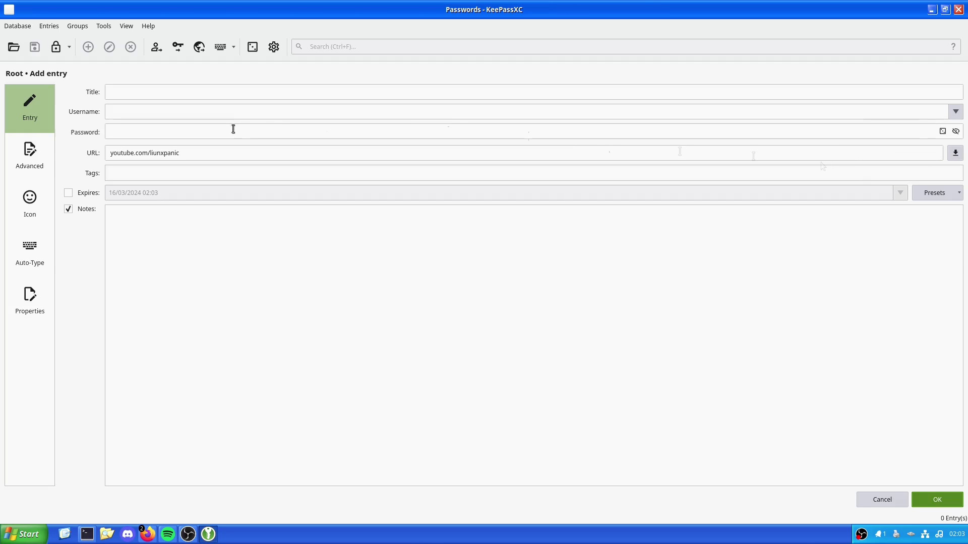
{"action": "left_click", "coordinate": [215, 152]}
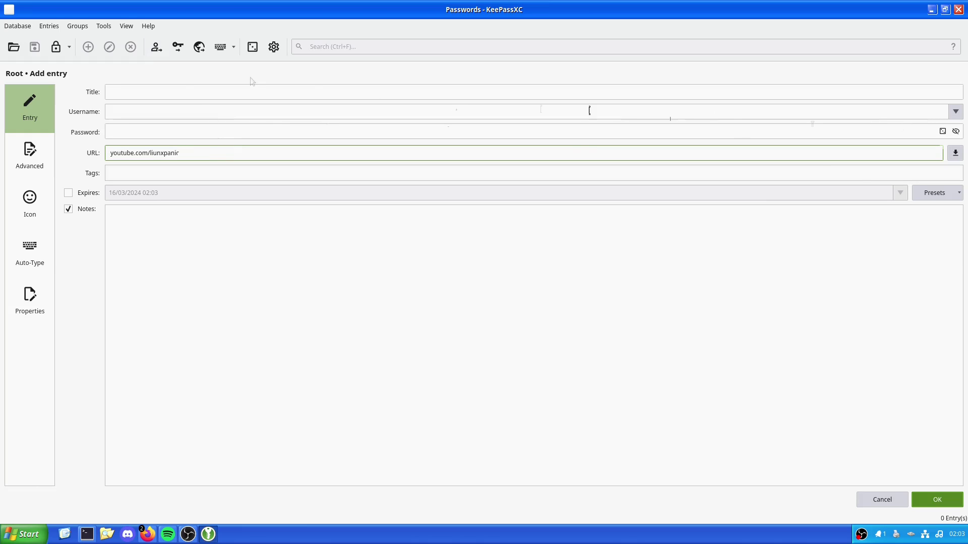
Set the title to Youtube and enter the account username
{"action": "left_click", "coordinate": [224, 92]}
{"action": "type", "text": "Youtube"}
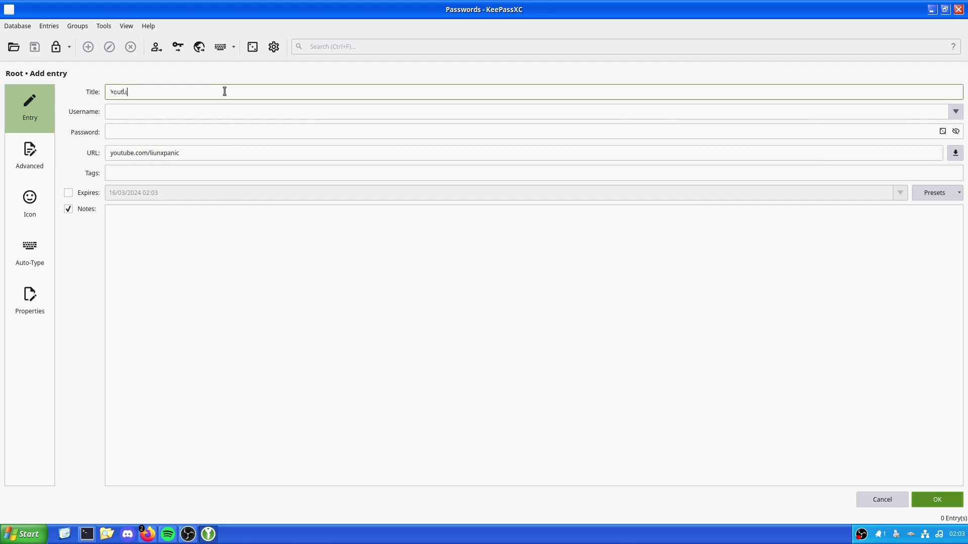
{"action": "left_click", "coordinate": [949, 113]}
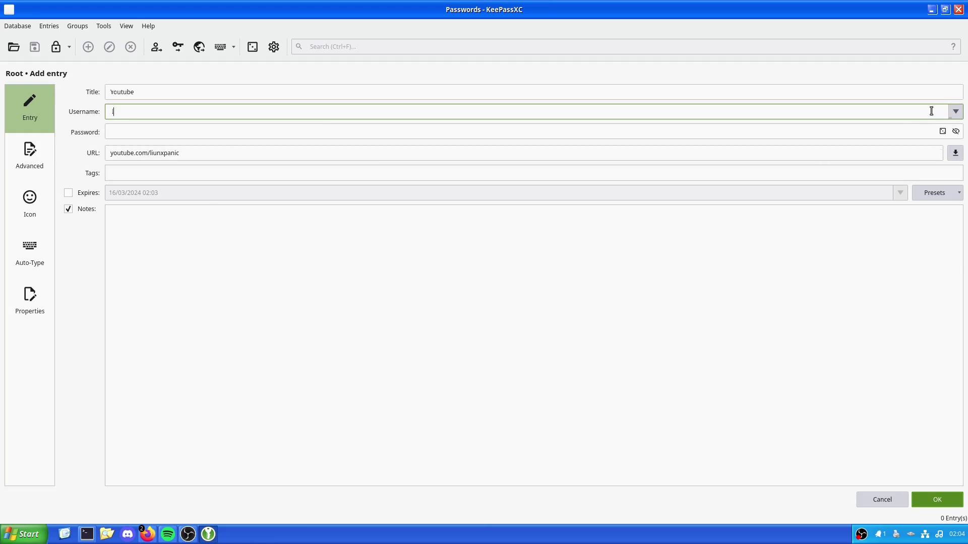
{"action": "type", "text": "linuxpanic"}
{"action": "key", "text": "BackSpace"}
{"action": "key", "text": "BackSpace"}
{"action": "key", "text": "BackSpace"}
{"action": "key", "text": "BackSpace"}
{"action": "type", "text": "anic"}
Enter and verify the password, then add a youtube tag and the note 'dont forget this'
{"action": "key", "text": "Tab"}
{"action": "type", "text": "••"}
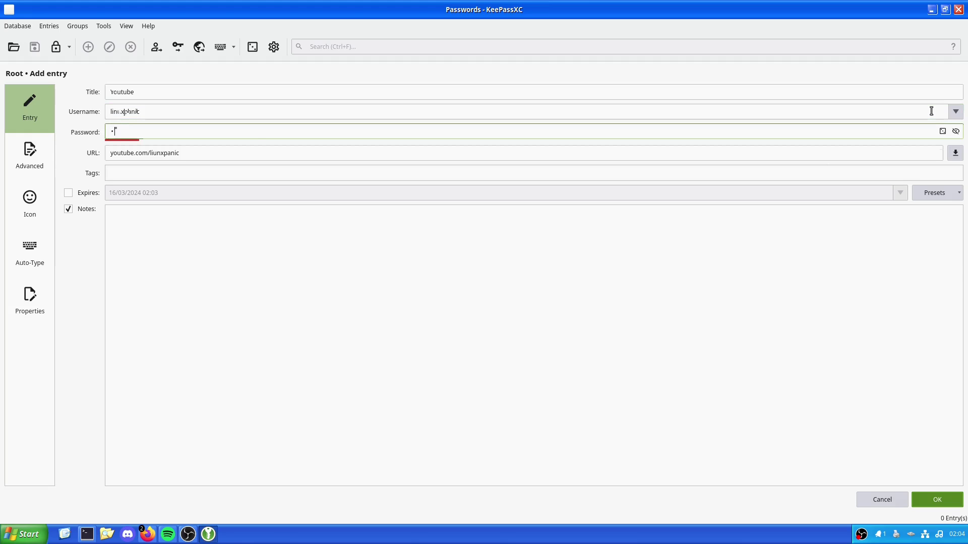
{"action": "key", "text": "BackSpace"}
{"action": "key", "text": "BackSpace"}
{"action": "type", "text": "•••••"}
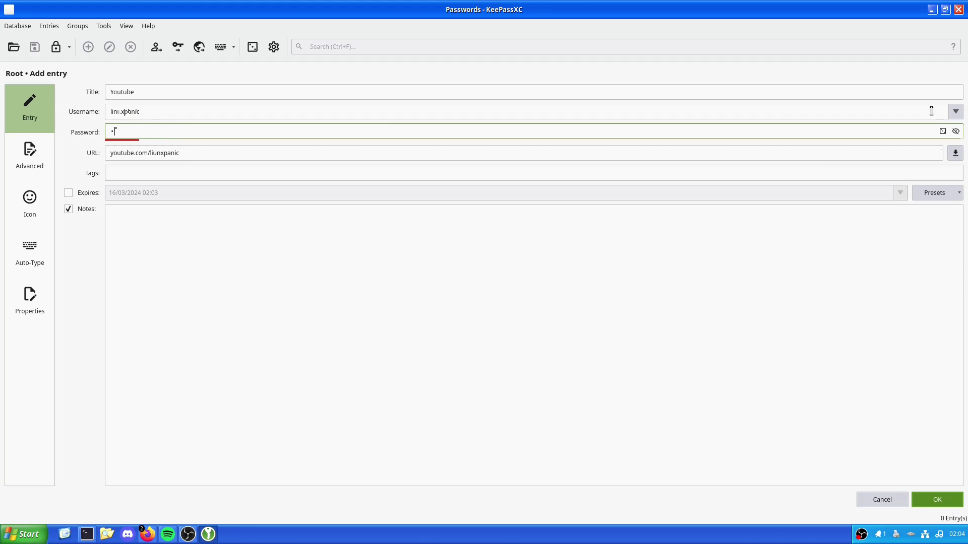
{"action": "key", "text": "BackSpace"}
{"action": "key", "text": "BackSpace"}
{"action": "key", "text": "BackSpace"}
{"action": "key", "text": "BackSpace"}
{"action": "key", "text": "BackSpace"}
{"action": "type", "text": "••••••••••"}
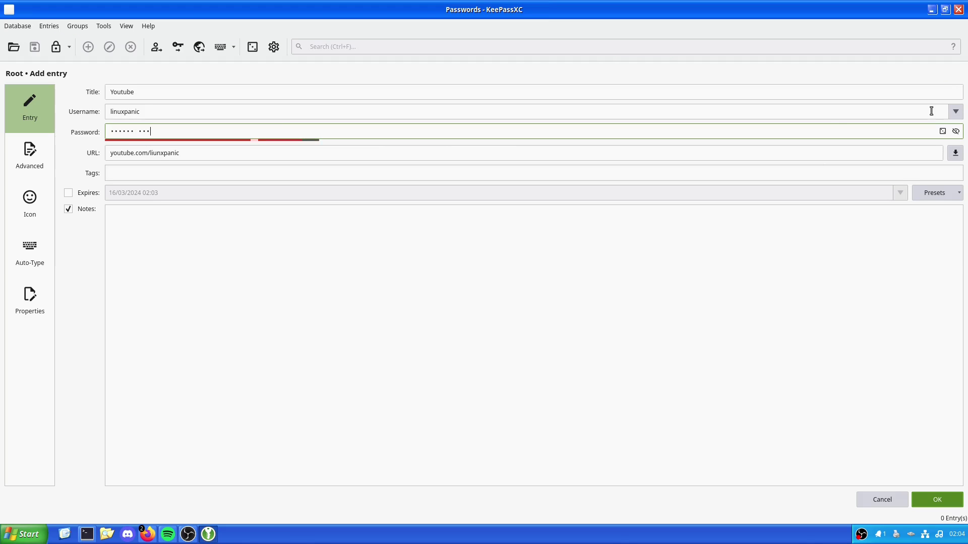
{"action": "left_click", "coordinate": [955, 131]}
{"action": "left_click", "coordinate": [956, 133]}
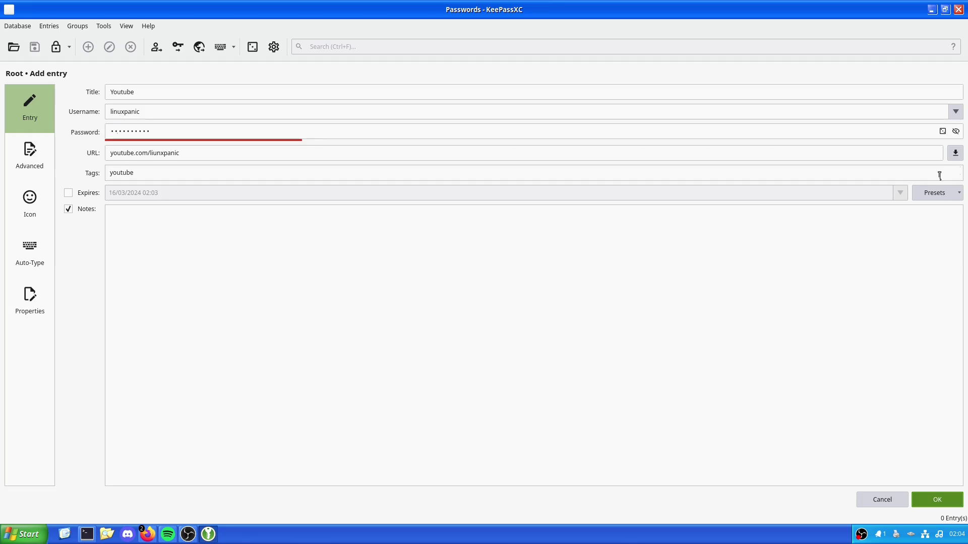
{"action": "left_click", "coordinate": [609, 307]}
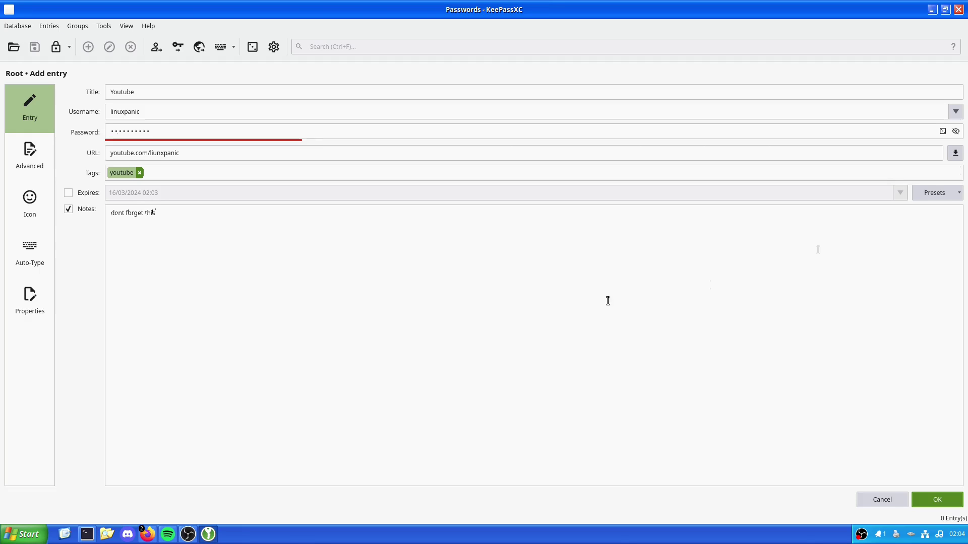
Browse the entry's Advanced and Icon pages, attempt a favicon download, and return to the URL
{"action": "left_click", "coordinate": [40, 167]}
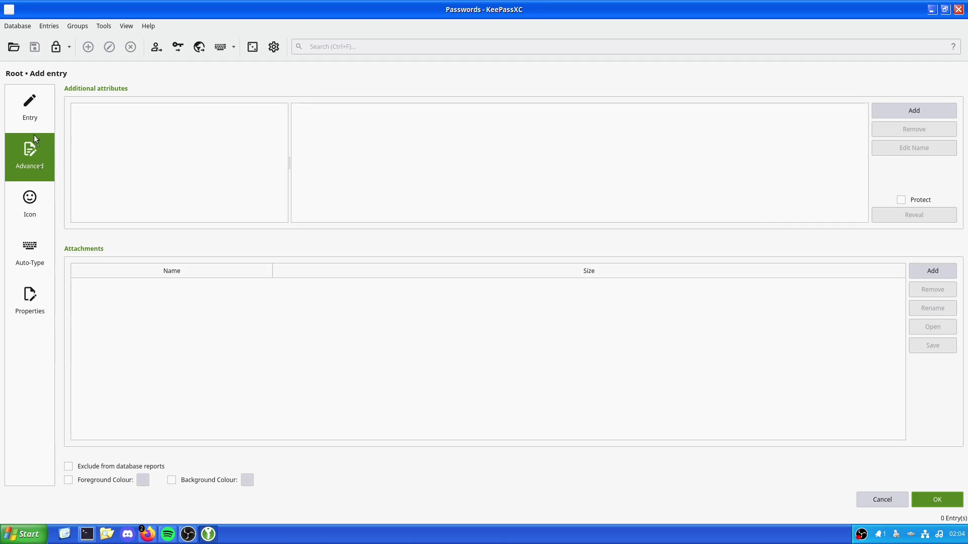
{"action": "left_click", "coordinate": [30, 197]}
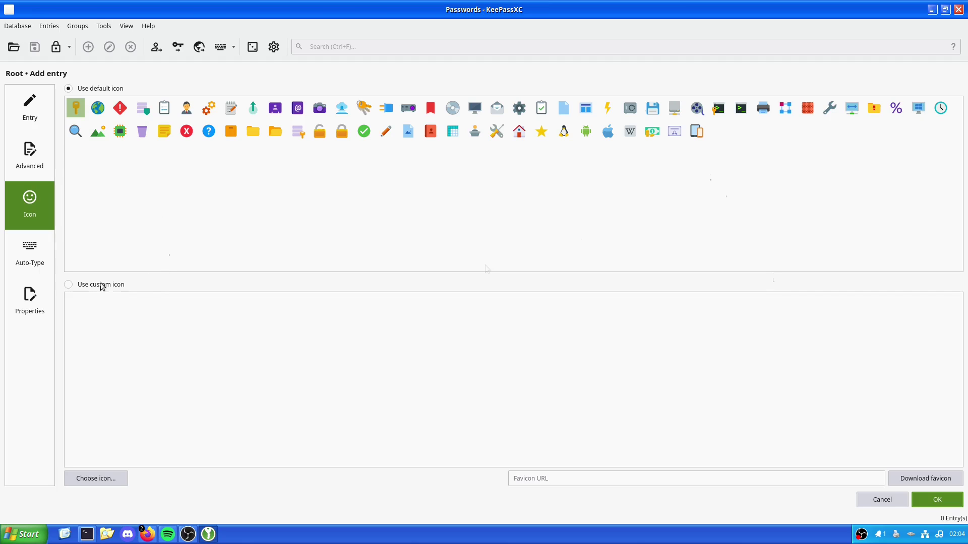
{"action": "left_click", "coordinate": [932, 480]}
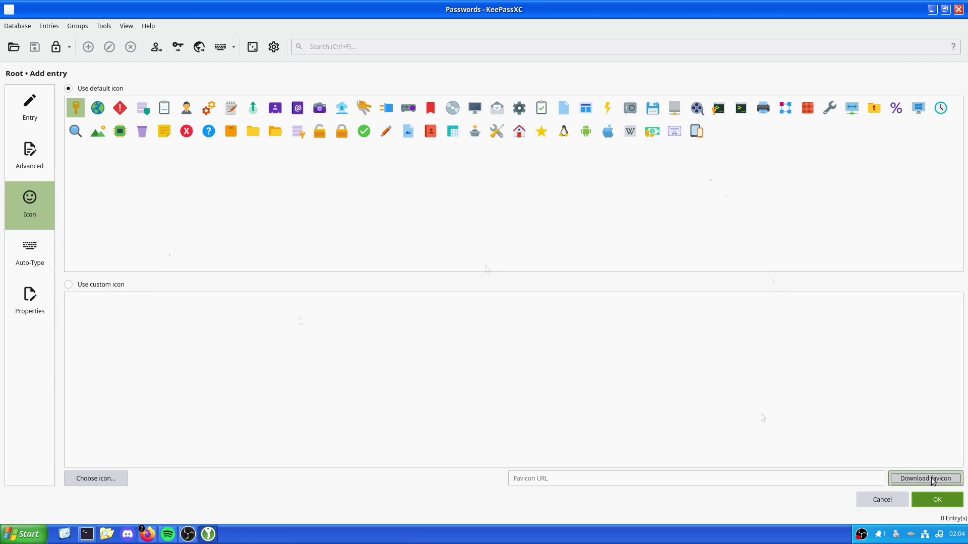
{"action": "left_click", "coordinate": [29, 107]}
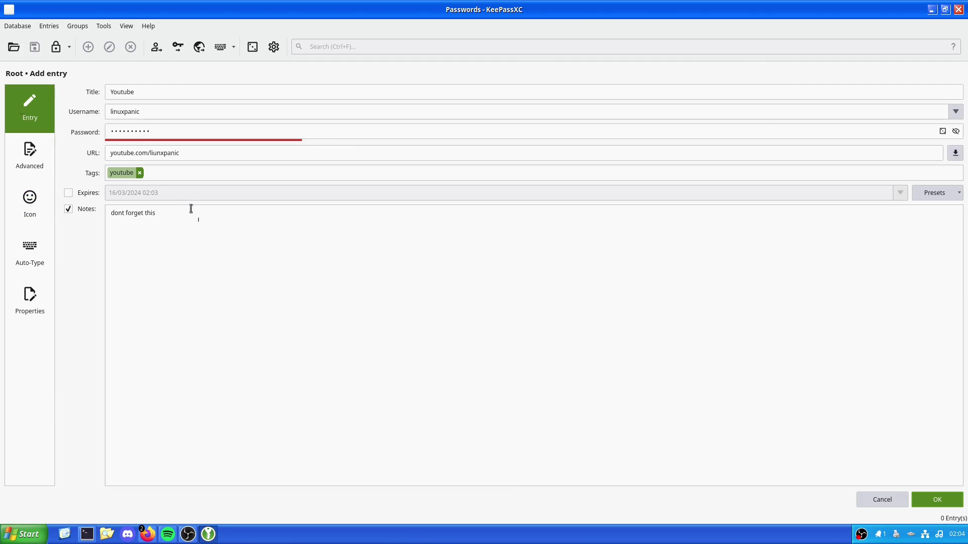
{"action": "left_click", "coordinate": [112, 152]}
{"action": "type", "text": "https"}
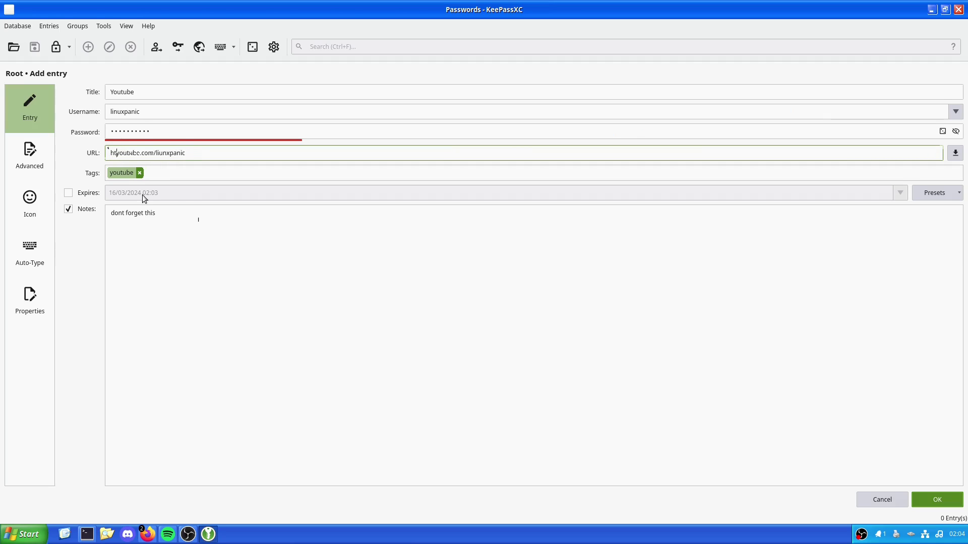
{"action": "type", "text": "://"}
{"action": "left_click", "coordinate": [956, 153]}
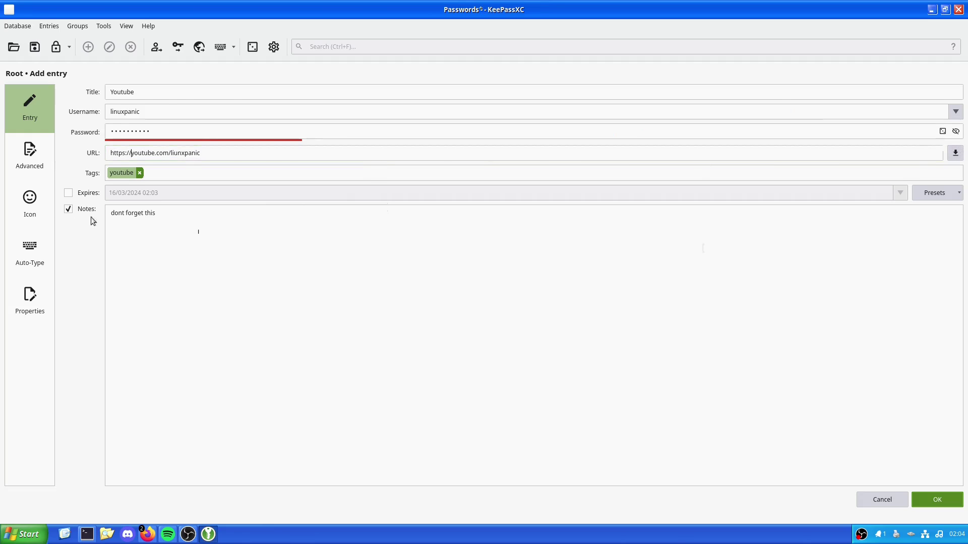
{"action": "left_click", "coordinate": [15, 194]}
{"action": "key", "text": "ctrl+s"}
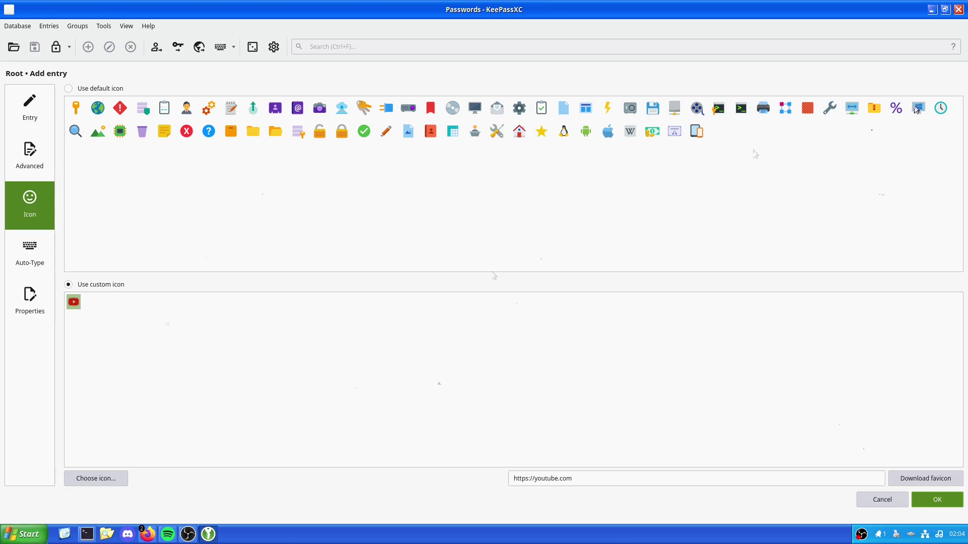
{"action": "left_click", "coordinate": [43, 254]}
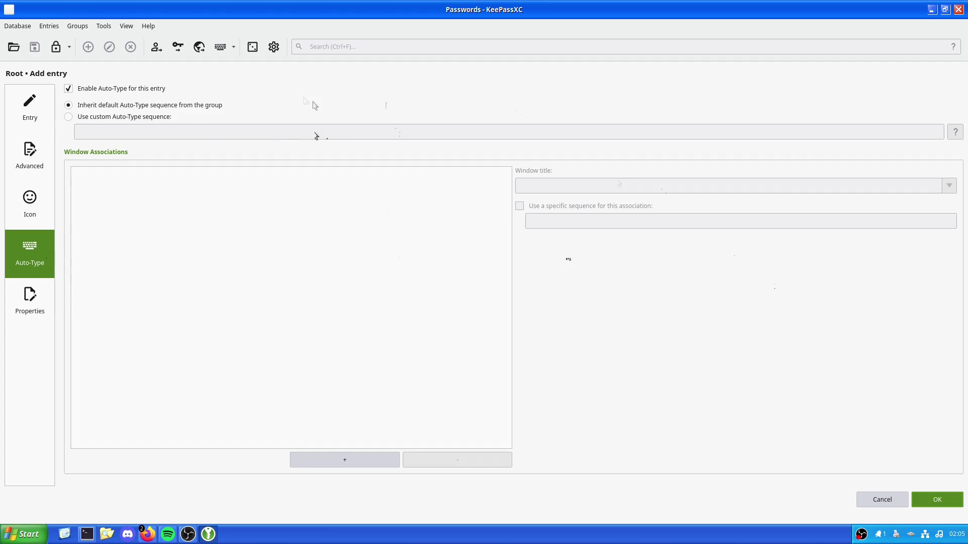
Add an Auto-Type association for the YouTube Studio Firefox window and view the entry's Properties
{"action": "left_click", "coordinate": [162, 119]}
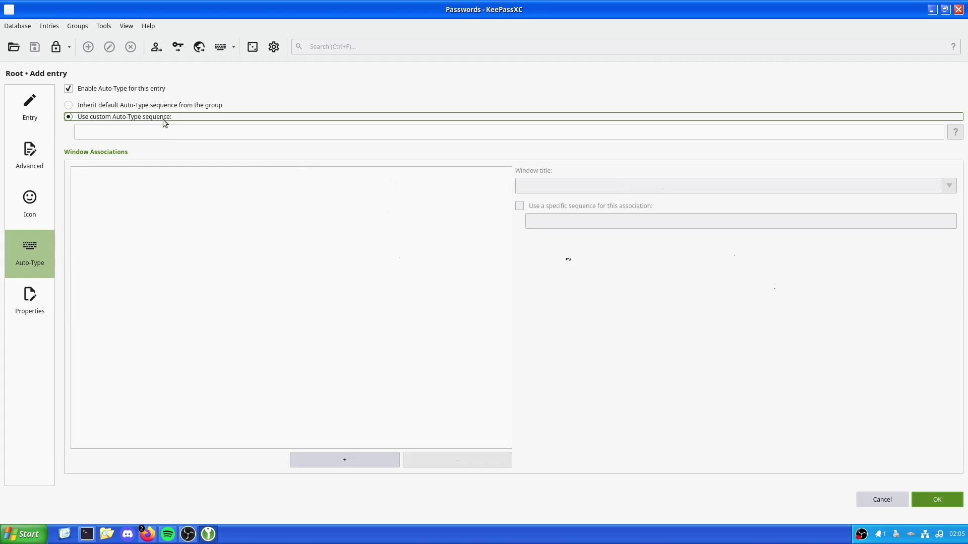
{"action": "left_click", "coordinate": [128, 106]}
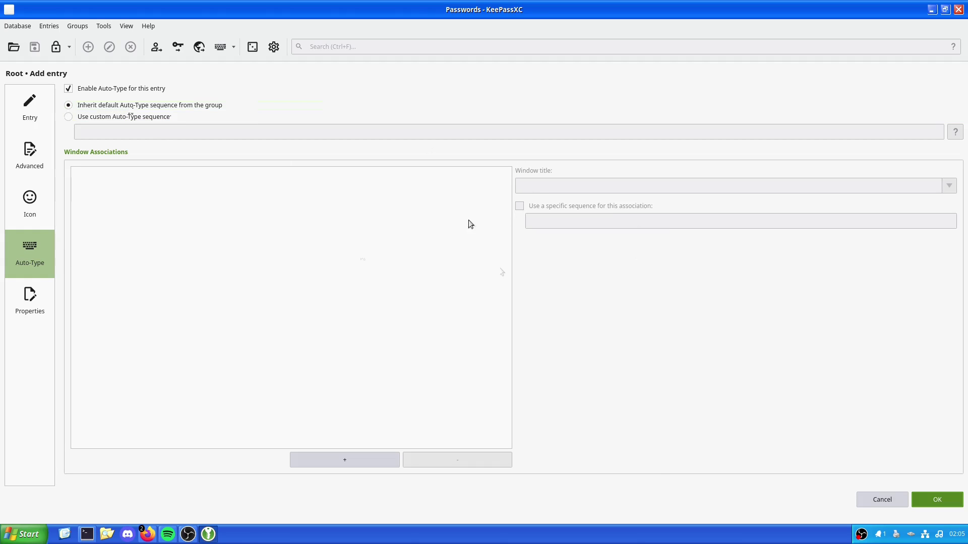
{"action": "left_click", "coordinate": [355, 460]}
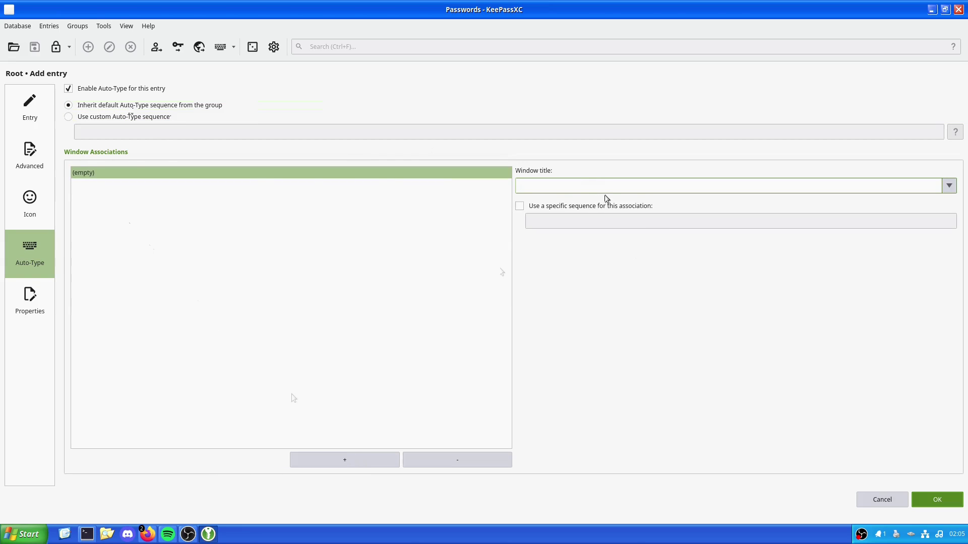
{"action": "left_click", "coordinate": [950, 187]}
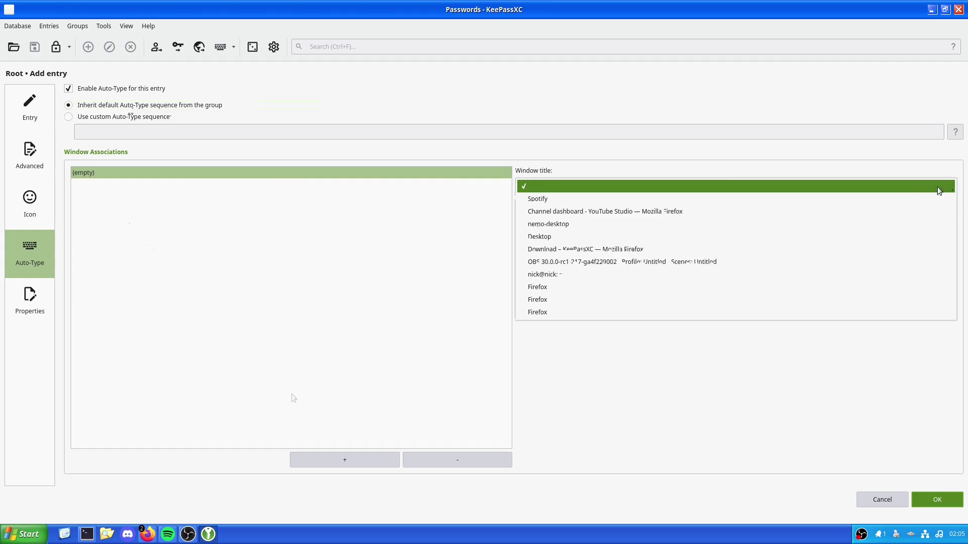
{"action": "left_click", "coordinate": [548, 212]}
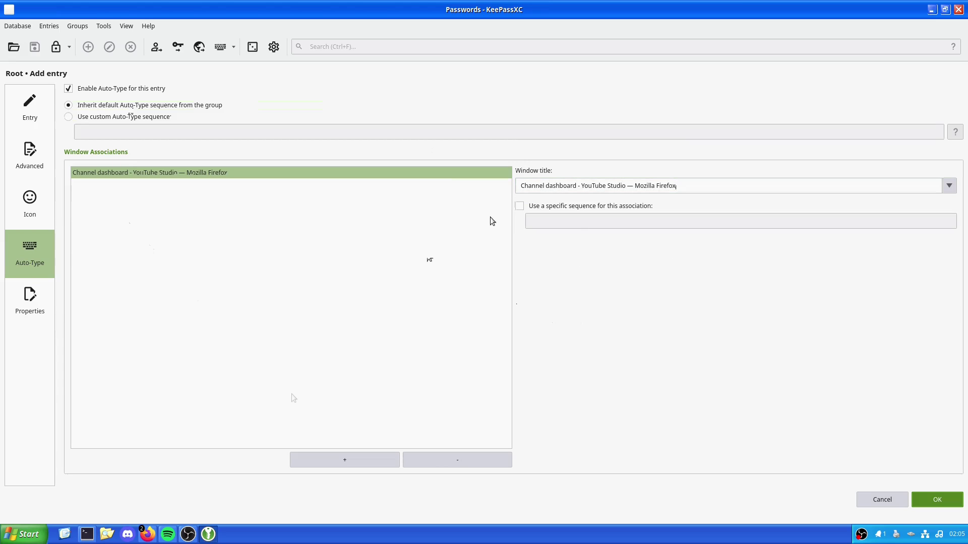
{"action": "left_click", "coordinate": [519, 206]}
{"action": "left_click", "coordinate": [593, 222]}
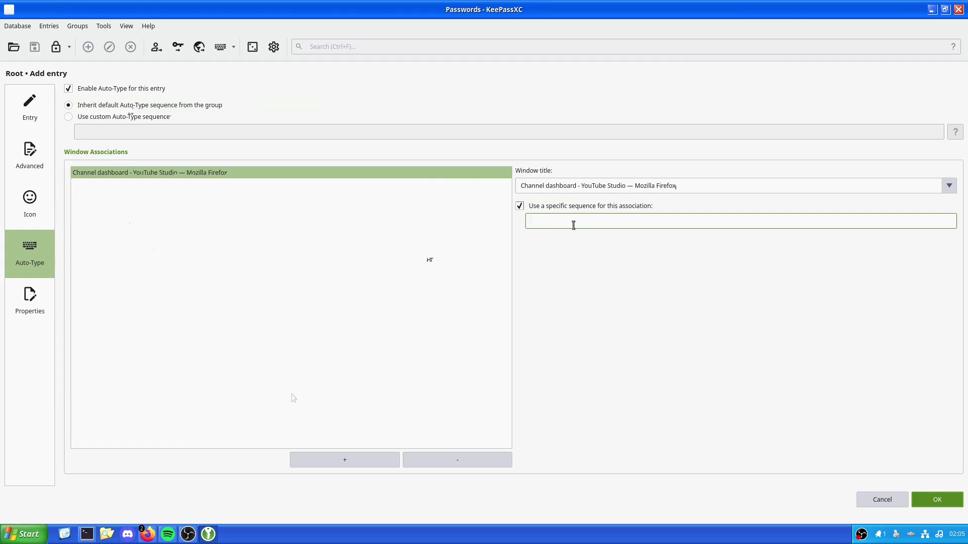
{"action": "left_click", "coordinate": [542, 207]}
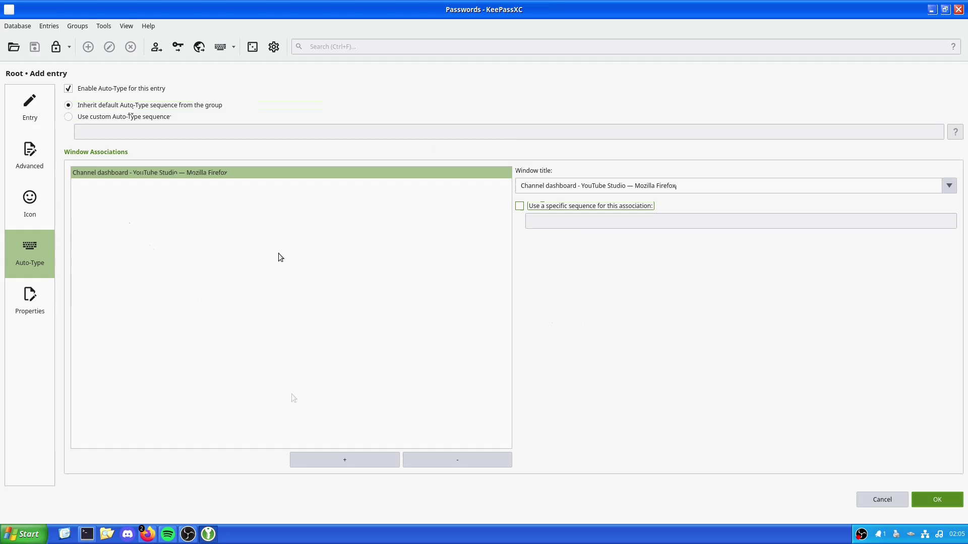
{"action": "left_click", "coordinate": [75, 89]}
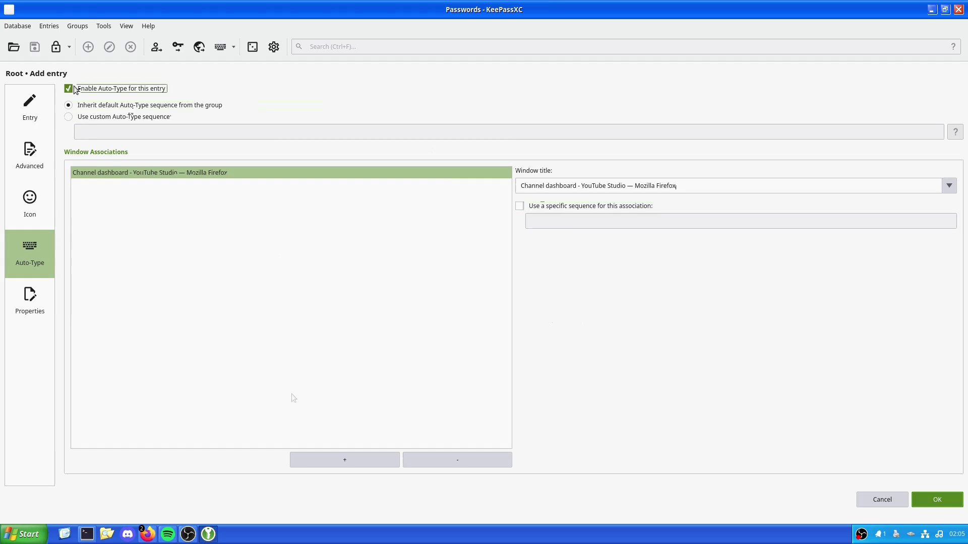
{"action": "left_click", "coordinate": [35, 315]}
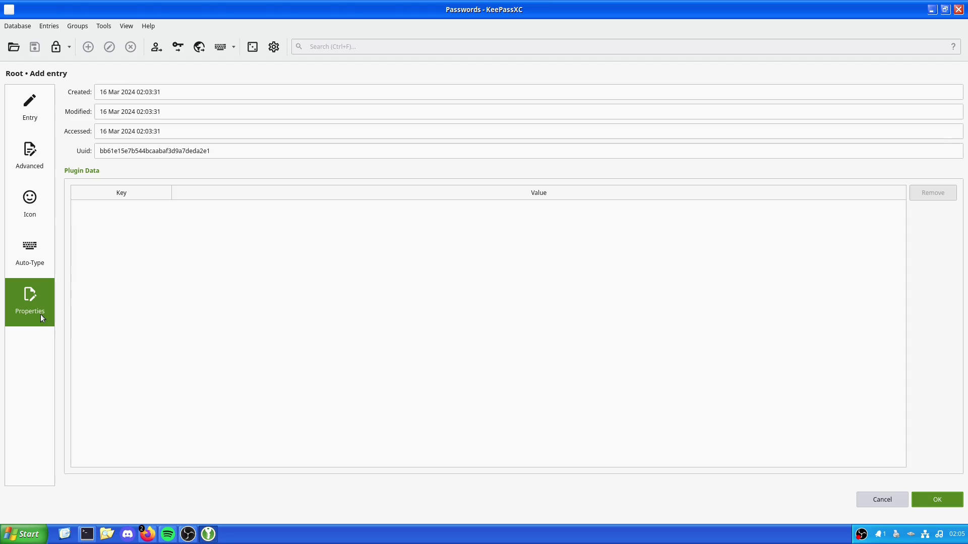
Apply the 3 years expiry preset so the entry expires 16/03/2027 02:05
{"action": "left_click", "coordinate": [218, 155]}
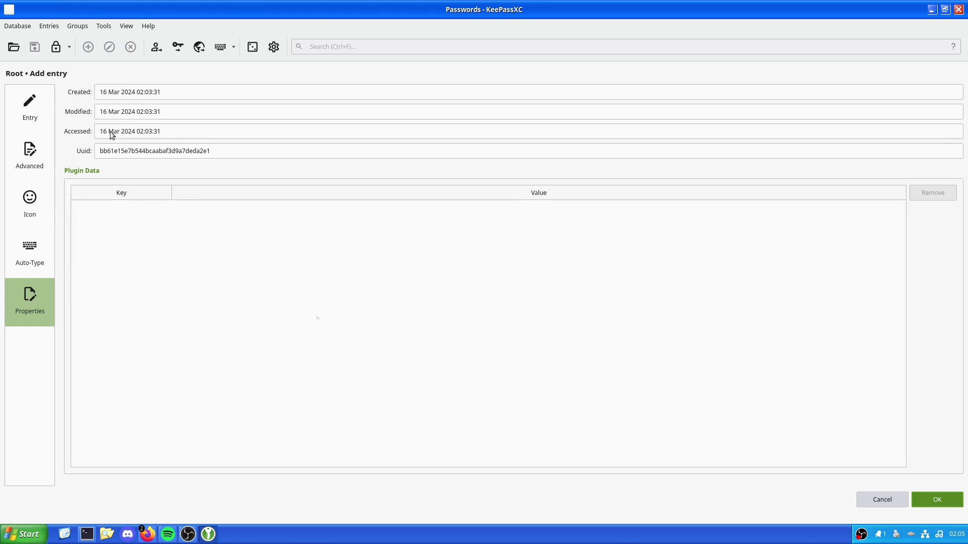
{"action": "left_click", "coordinate": [50, 128]}
{"action": "left_click", "coordinate": [929, 194]}
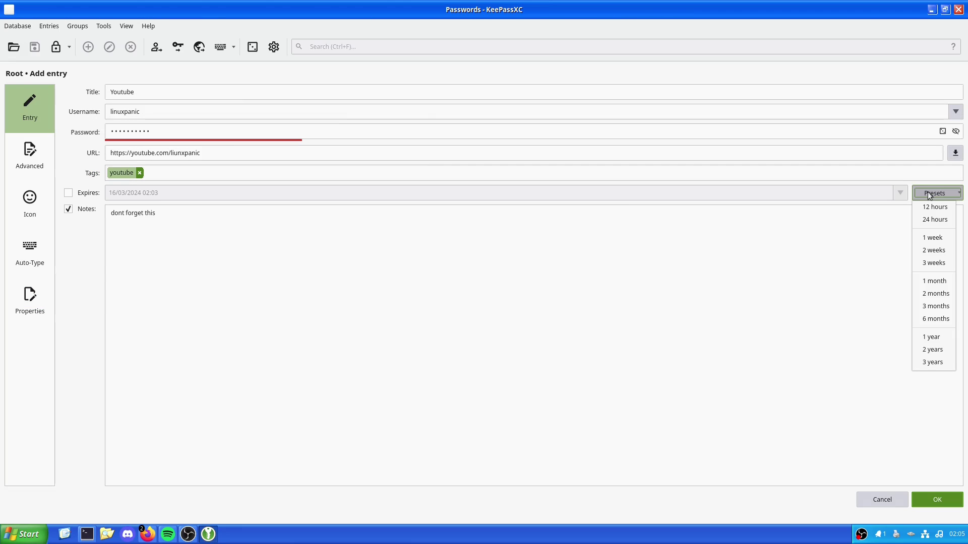
{"action": "left_click", "coordinate": [268, 205]}
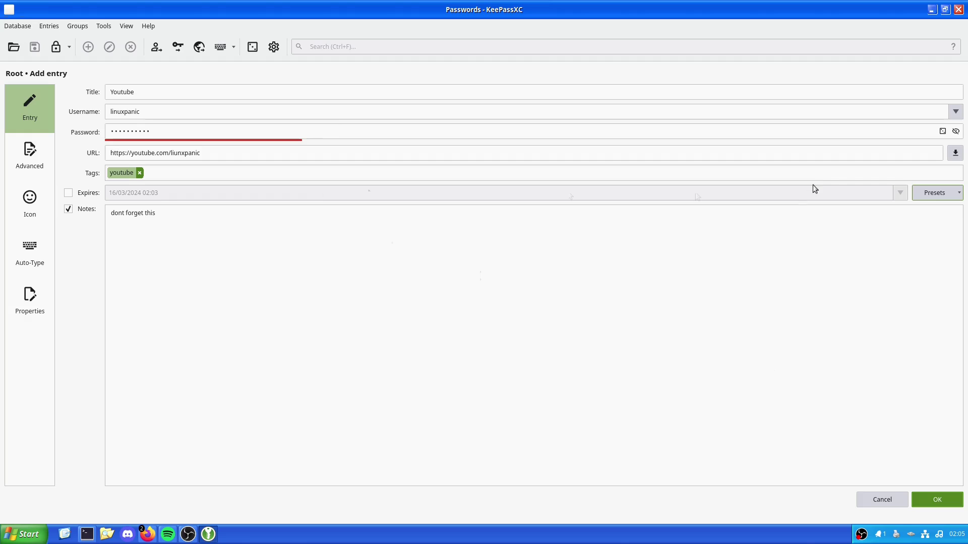
{"action": "left_click", "coordinate": [959, 197]}
{"action": "left_click", "coordinate": [955, 401]}
{"action": "left_click", "coordinate": [935, 194]}
{"action": "left_click", "coordinate": [933, 361]}
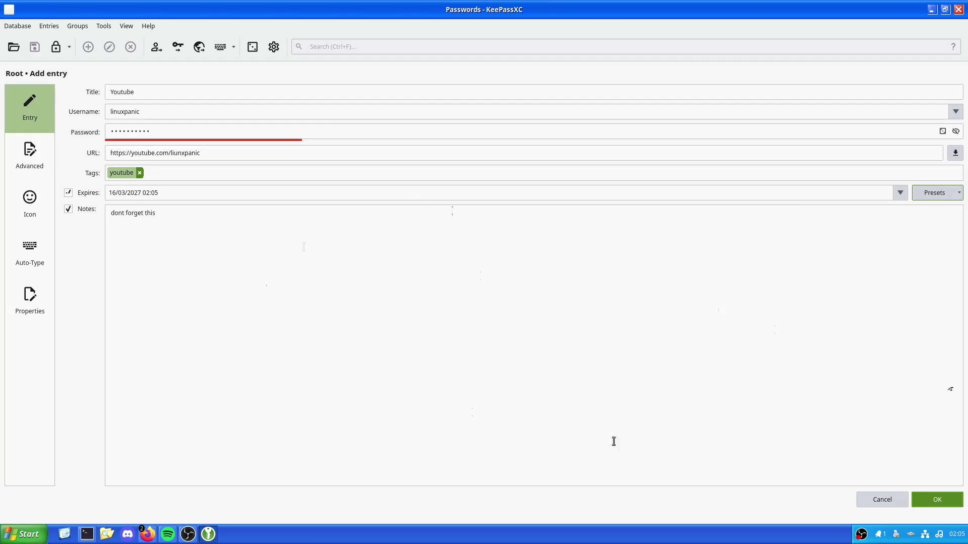
Save the Youtube entry, select it under Root, and reveal its password in the preview
{"action": "left_click", "coordinate": [953, 499]}
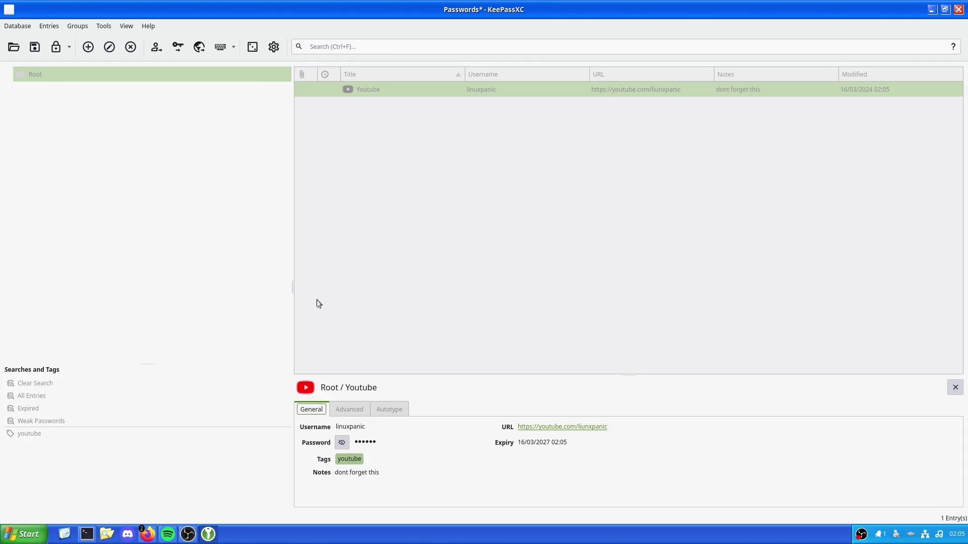
{"action": "left_click", "coordinate": [201, 285]}
{"action": "left_click", "coordinate": [372, 90]}
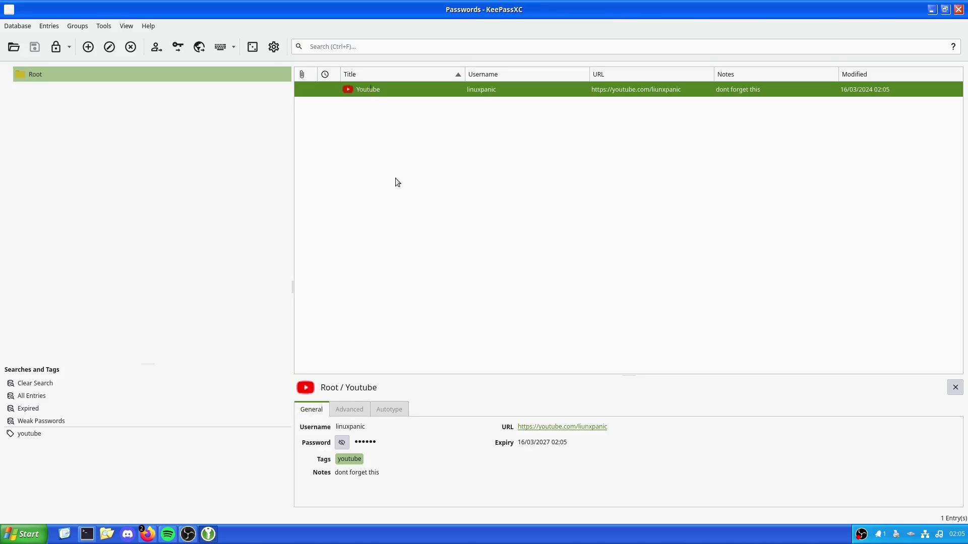
{"action": "left_click", "coordinate": [341, 443]}
Open the entry's link in Firefox, find a 404 page, and return to KeePassXC
{"action": "left_click", "coordinate": [564, 428]}
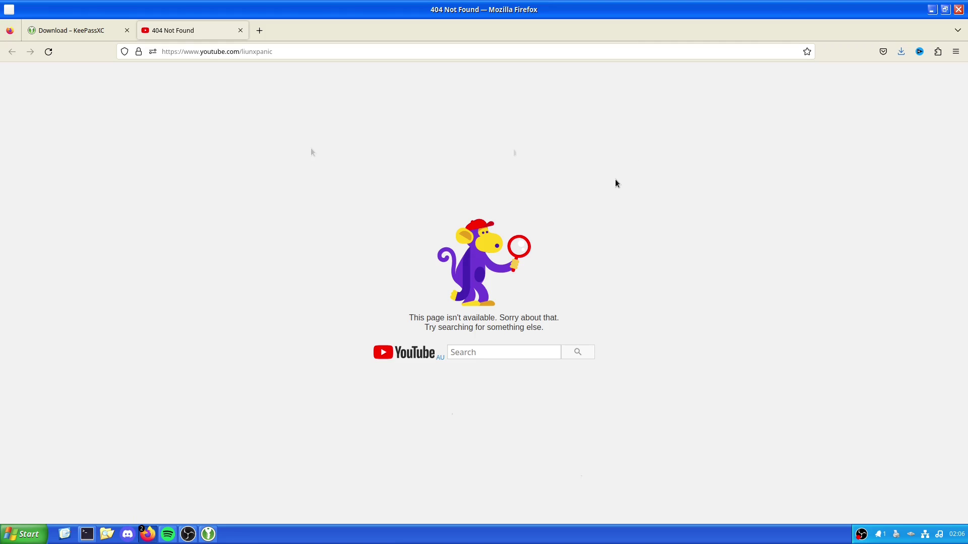
{"action": "key", "text": "alt+Tab"}
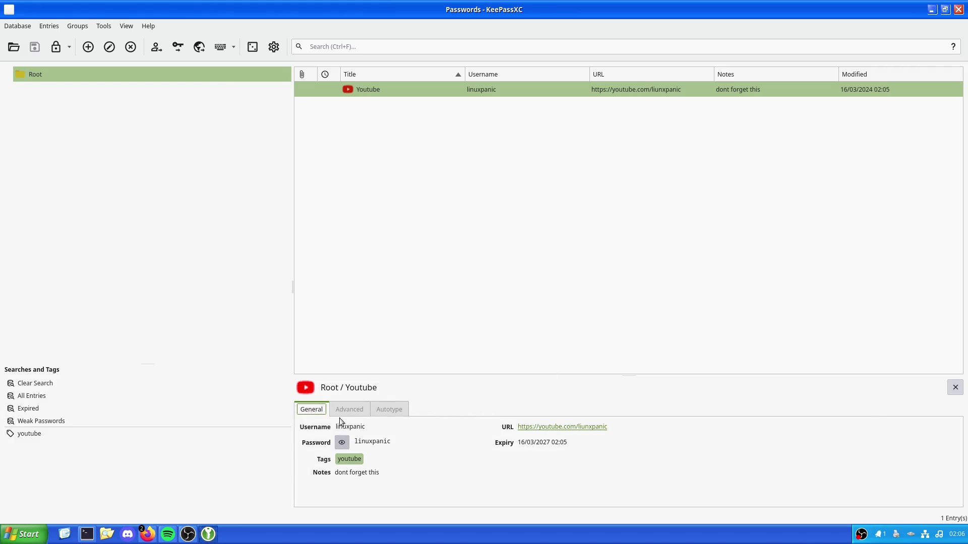
{"action": "right_click", "coordinate": [424, 86]}
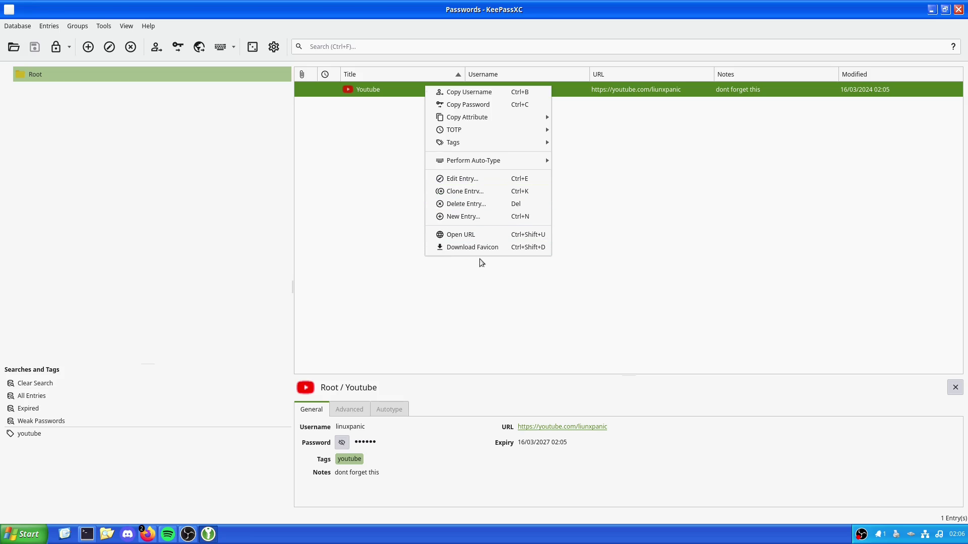
{"action": "left_click", "coordinate": [476, 244]}
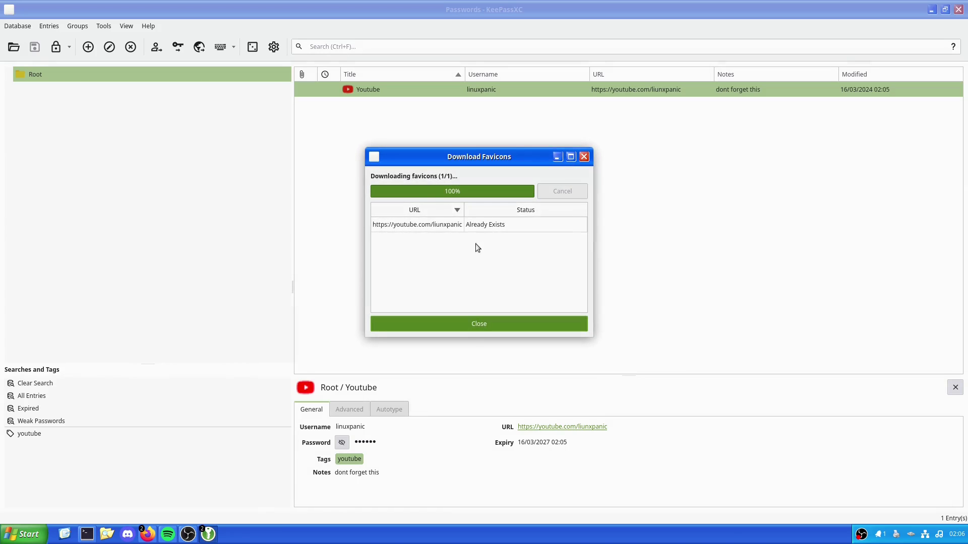
{"action": "left_click", "coordinate": [485, 329]}
{"action": "right_click", "coordinate": [382, 90]}
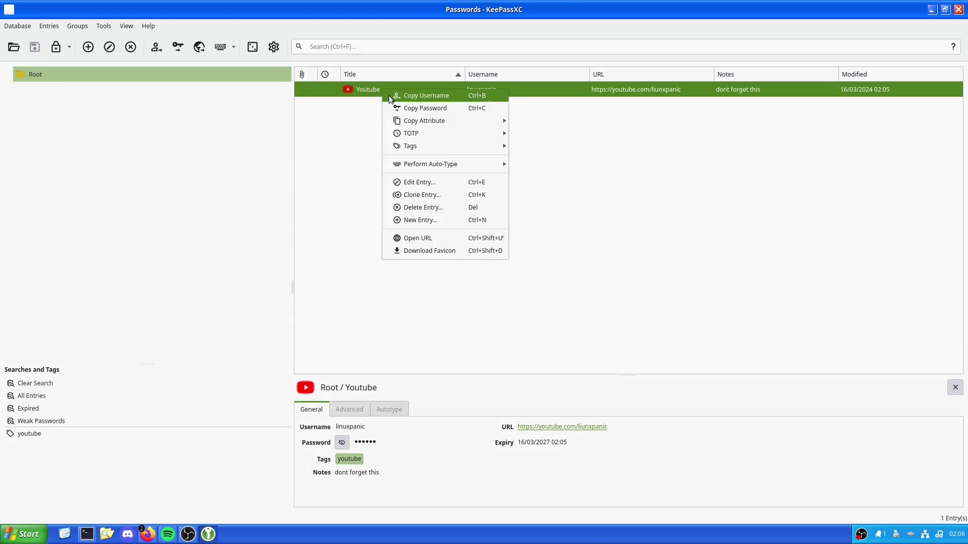
{"action": "left_click", "coordinate": [438, 182]}
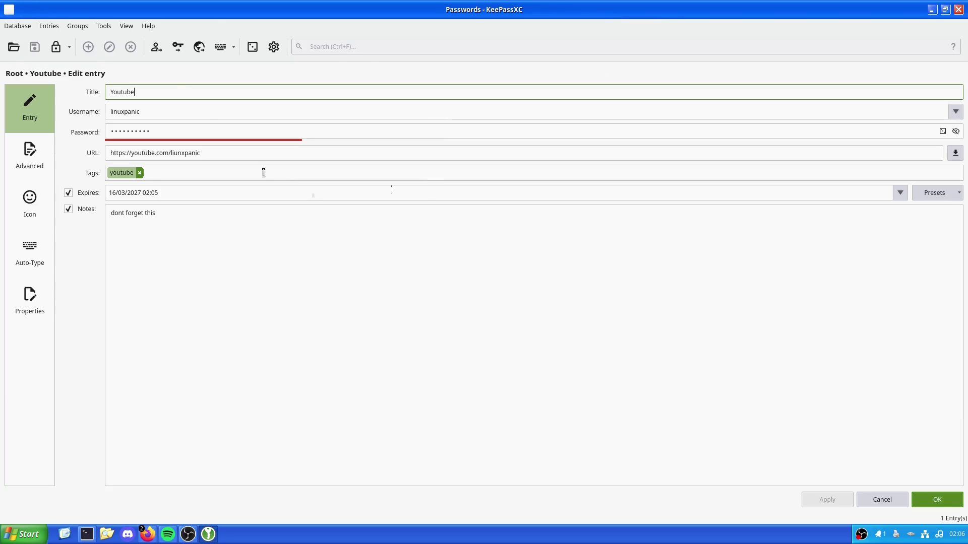
{"action": "left_click", "coordinate": [198, 153]}
{"action": "key", "text": "BackSpace"}
{"action": "key", "text": "BackSpace"}
{"action": "key", "text": "BackSpace"}
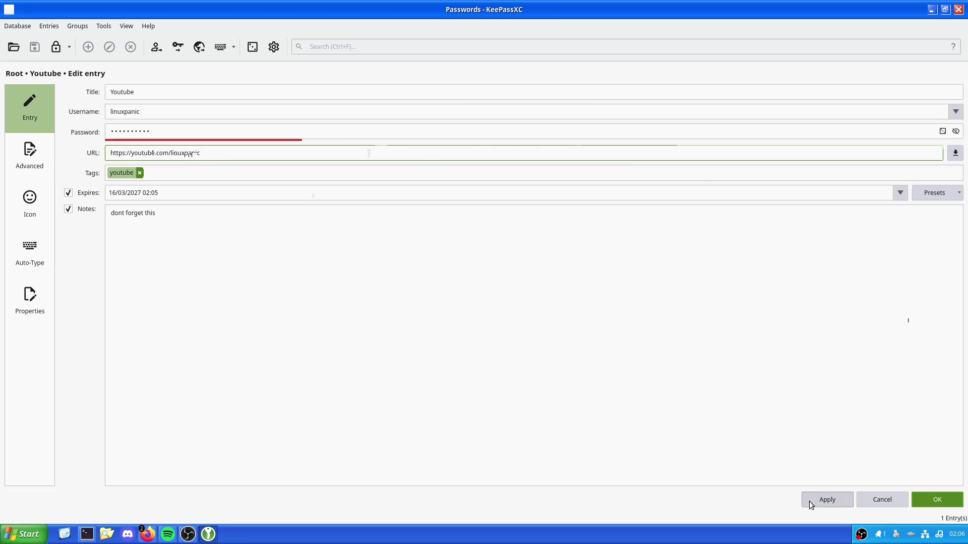
{"action": "left_click", "coordinate": [809, 501]}
{"action": "left_click", "coordinate": [953, 498]}
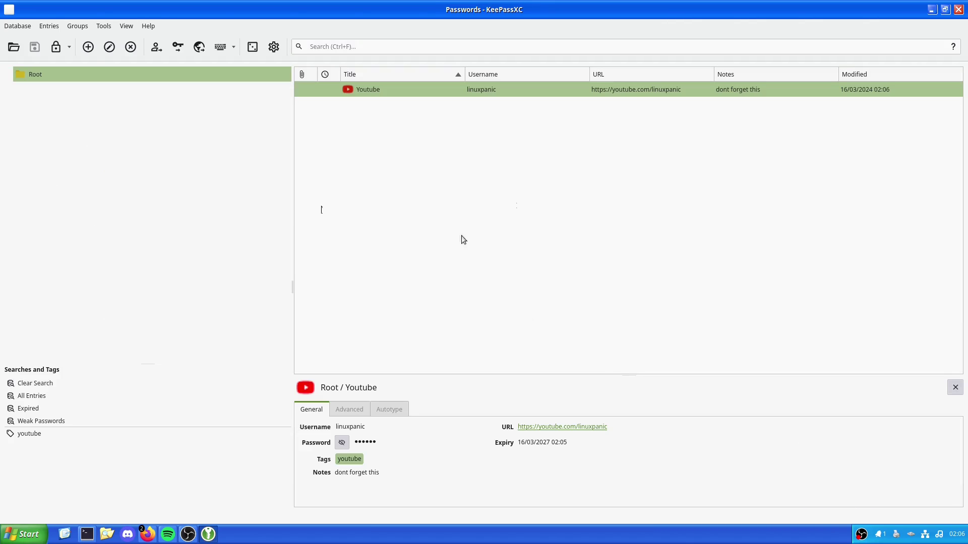
{"action": "left_click", "coordinate": [461, 255]}
Re-download the favicon for the corrected URL and reopen the entry to check it
{"action": "right_click", "coordinate": [376, 93]}
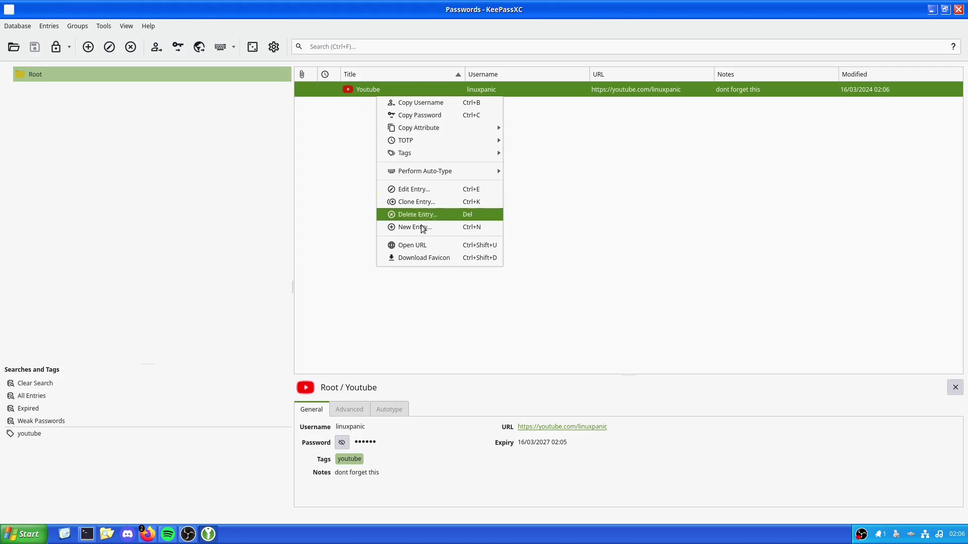
{"action": "left_click", "coordinate": [424, 258]}
{"action": "left_click", "coordinate": [554, 324]}
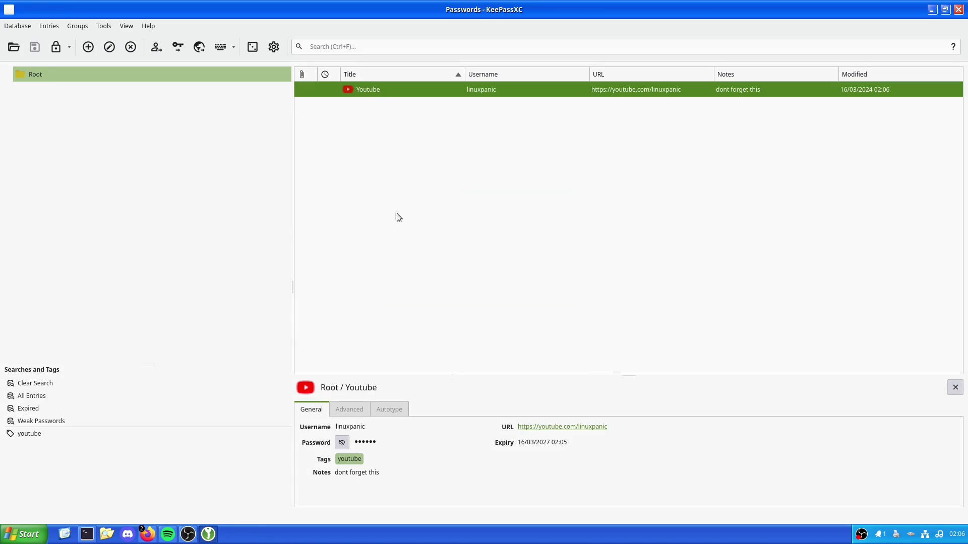
{"action": "double_click", "coordinate": [371, 91]}
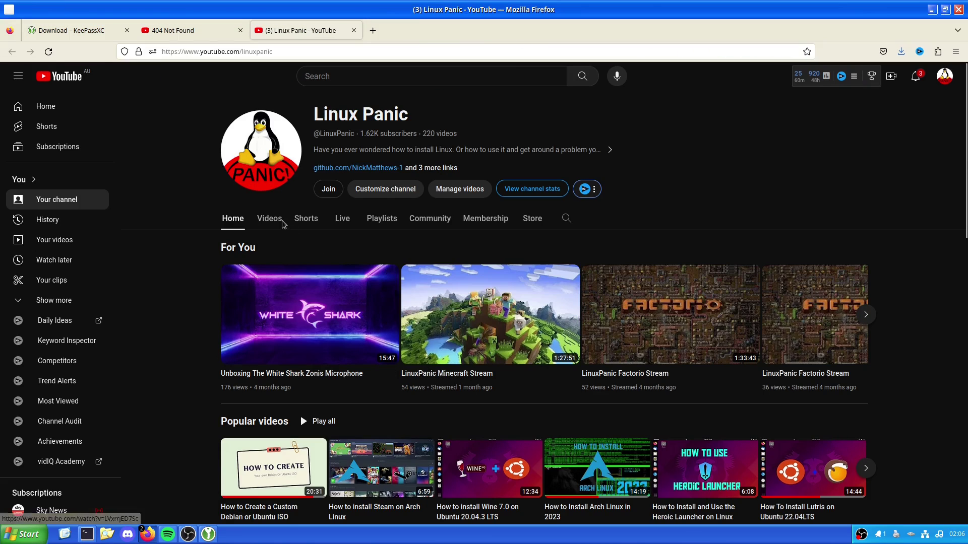
Follow the GitHub link in the KeePassXC download page footer
{"action": "left_click", "coordinate": [98, 38]}
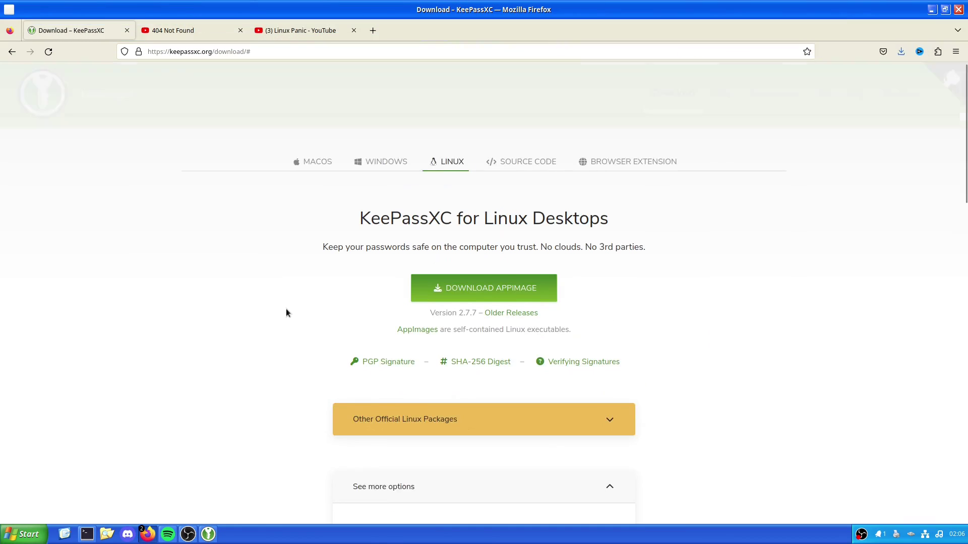
{"action": "scroll", "coordinate": [286, 310], "scroll_direction": "down", "scroll_amount": 15}
{"action": "scroll", "coordinate": [284, 317], "scroll_direction": "down", "scroll_amount": 3}
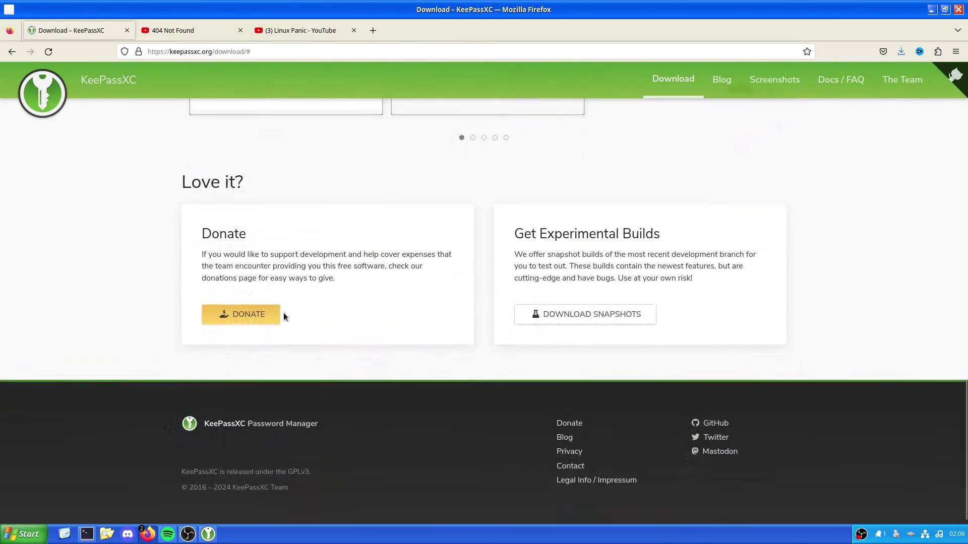
{"action": "scroll", "coordinate": [283, 316], "scroll_direction": "down", "scroll_amount": 1}
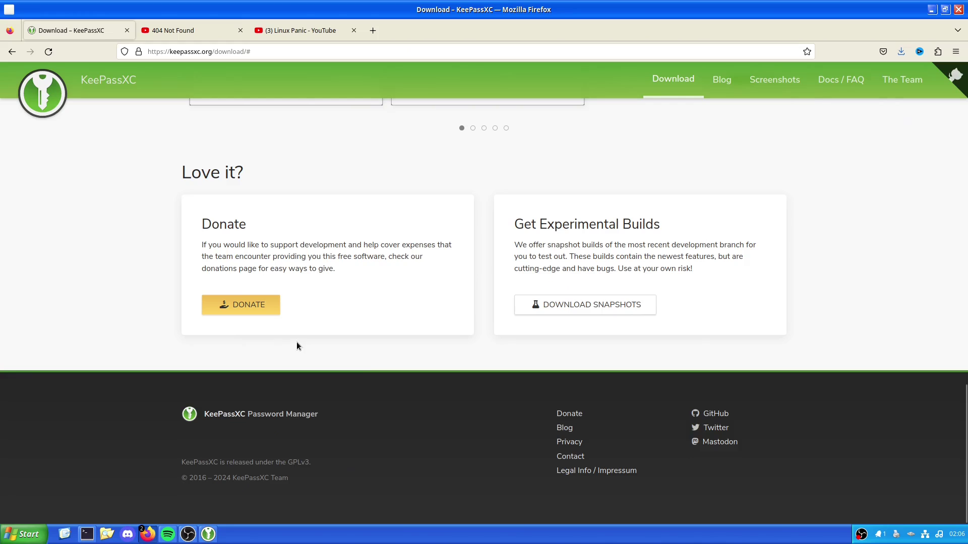
{"action": "left_click", "coordinate": [715, 414]}
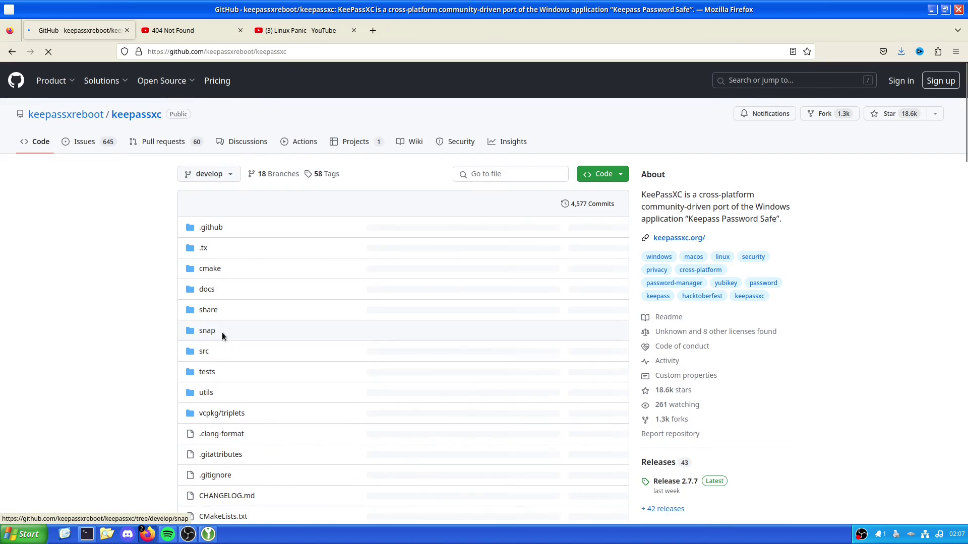
Scroll the keepassxreboot/keepassxc README down to its Features List
{"action": "scroll", "coordinate": [186, 348], "scroll_direction": "down", "scroll_amount": 6}
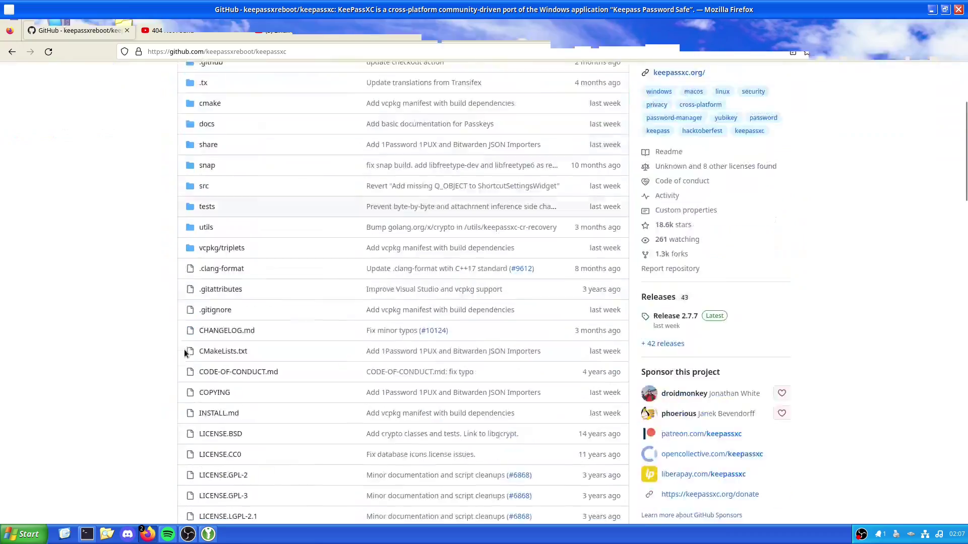
{"action": "scroll", "coordinate": [184, 353], "scroll_direction": "down", "scroll_amount": 7}
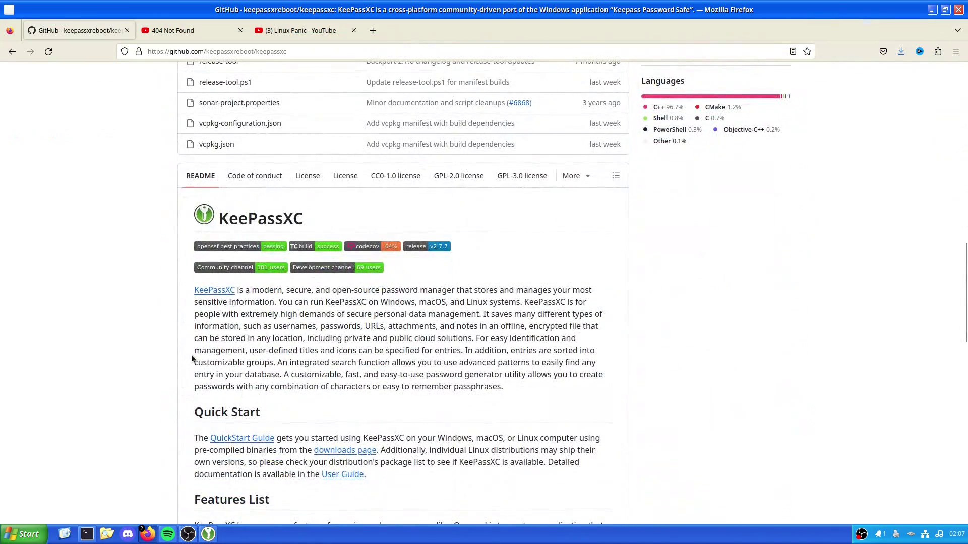
{"action": "scroll", "coordinate": [190, 351], "scroll_direction": "down", "scroll_amount": 4}
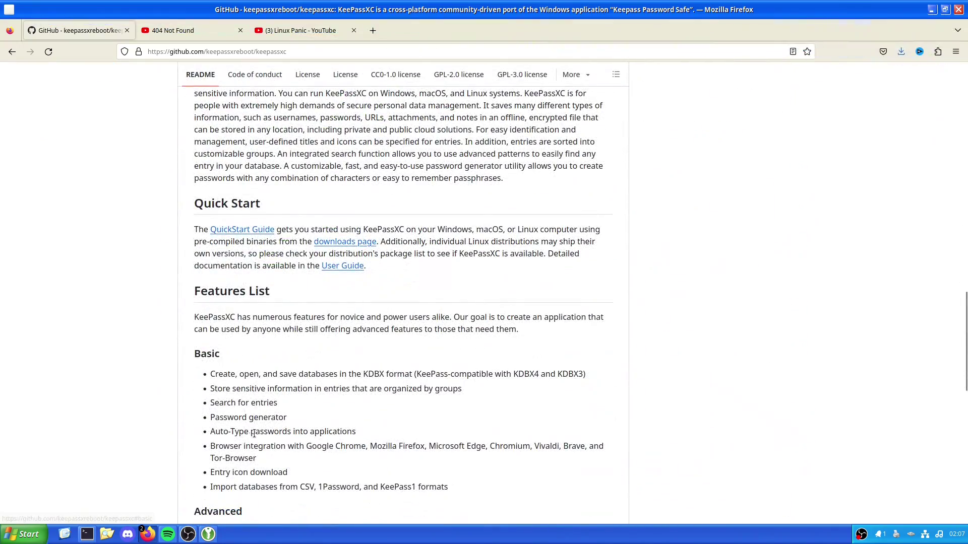
{"action": "mouse_move", "coordinate": [183, 539]}
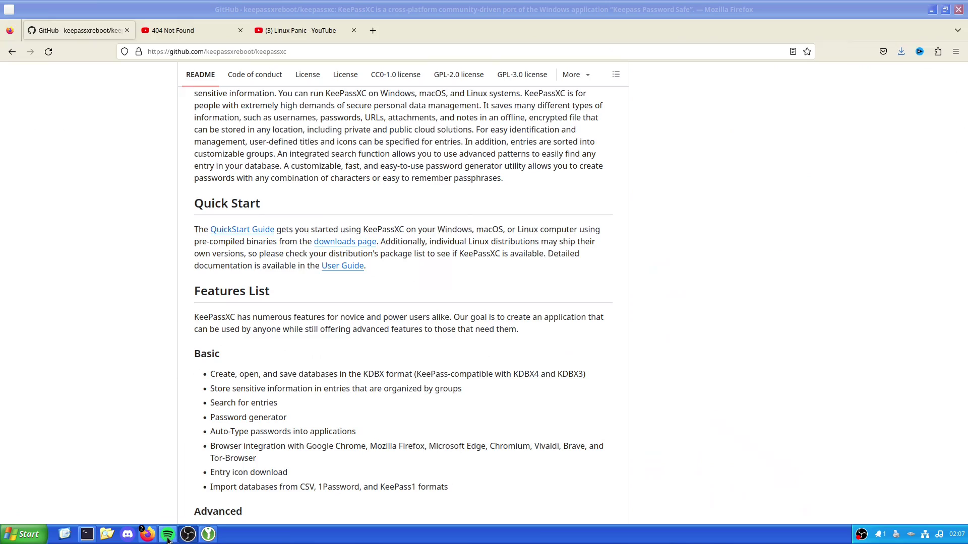
{"action": "mouse_move", "coordinate": [149, 538]}
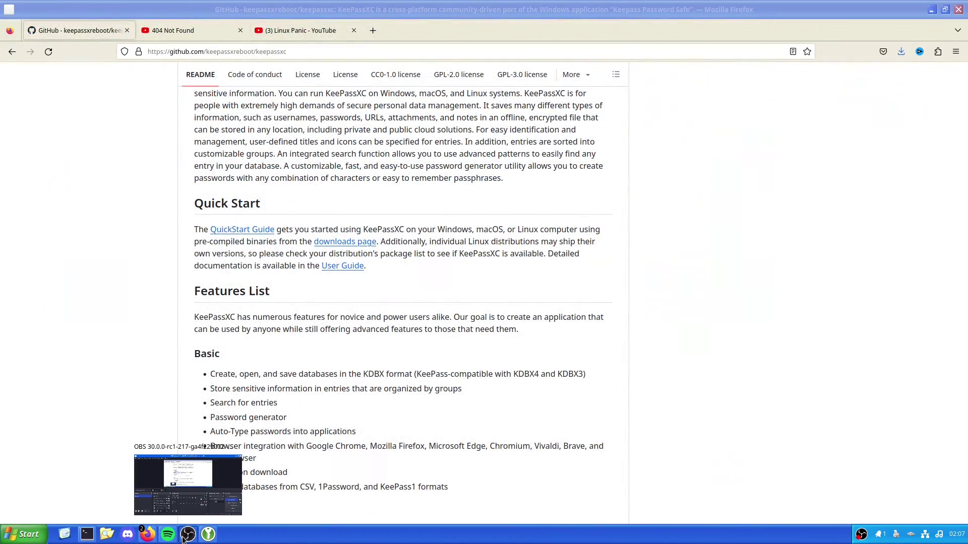
{"action": "left_click", "coordinate": [202, 479]}
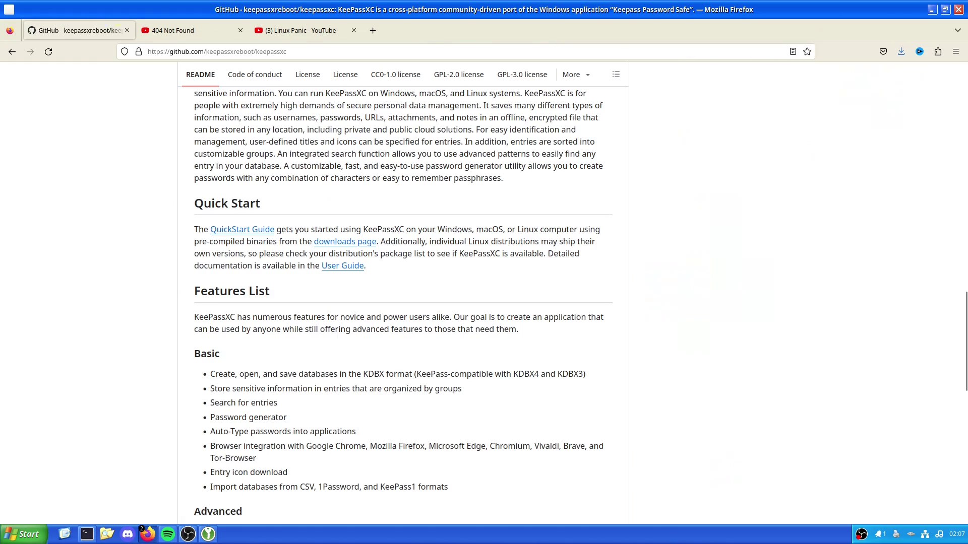
{"action": "left_click", "coordinate": [188, 534]}
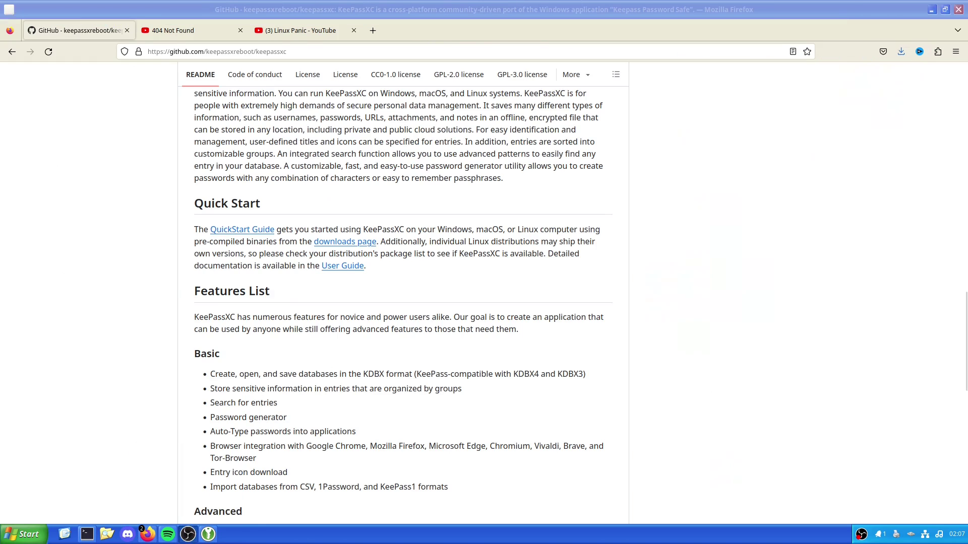